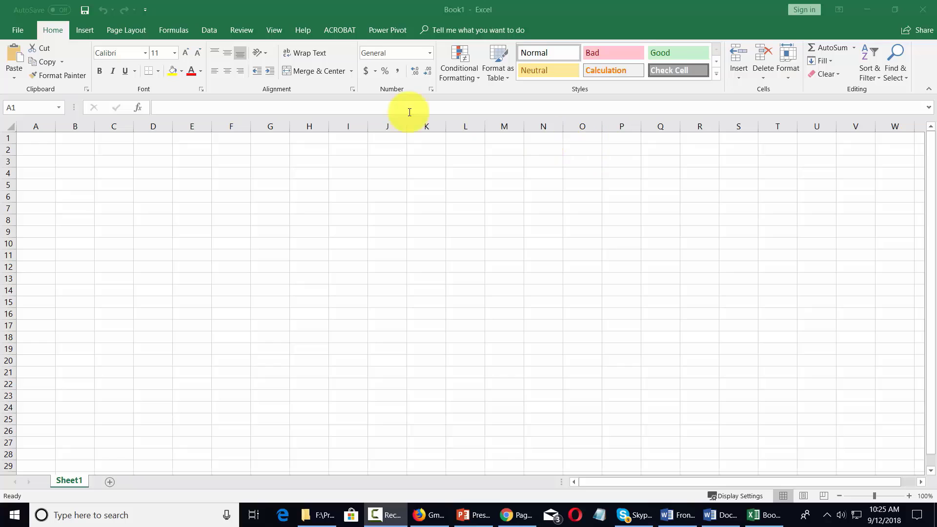
Bring the Excel workbook to the front and display the Formulas tab's function library
click(178, 28)
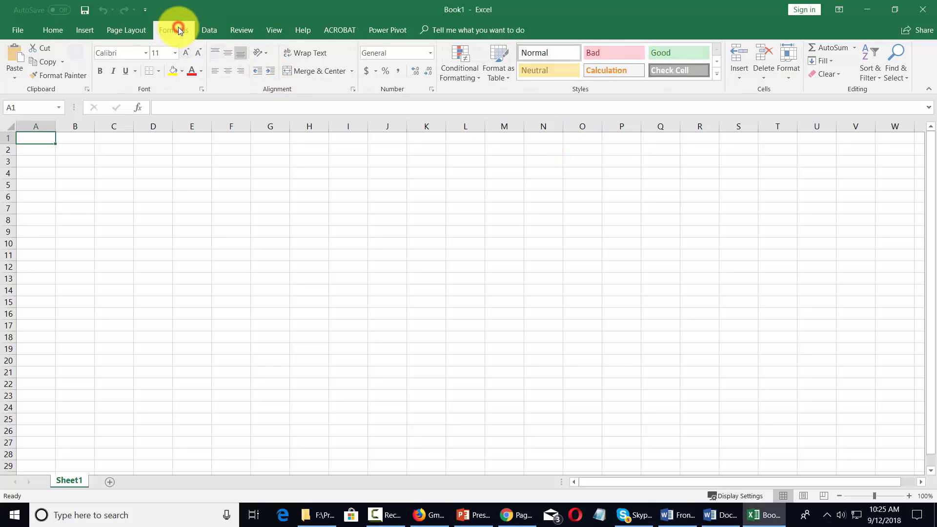
click(177, 27)
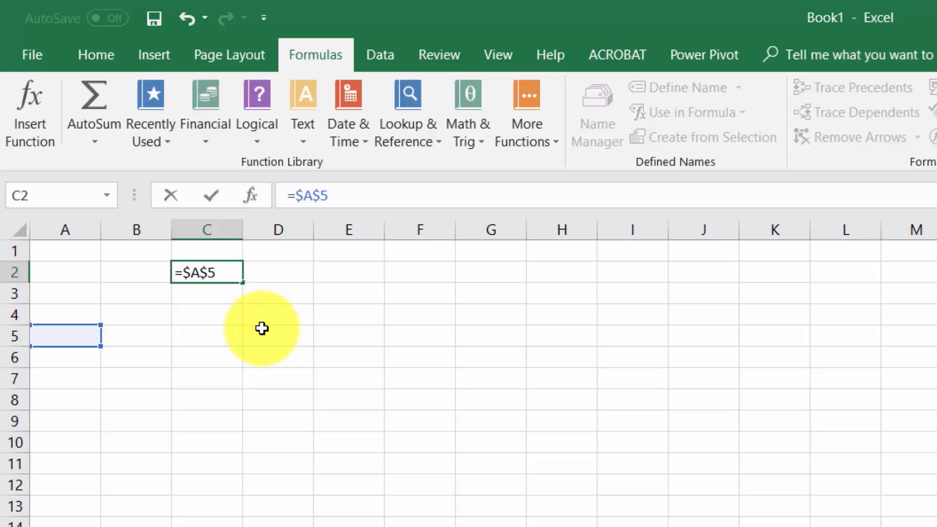
Browse the Logical, Text, Lookup & Reference, Financial and Date & Time function lists
click(255, 141)
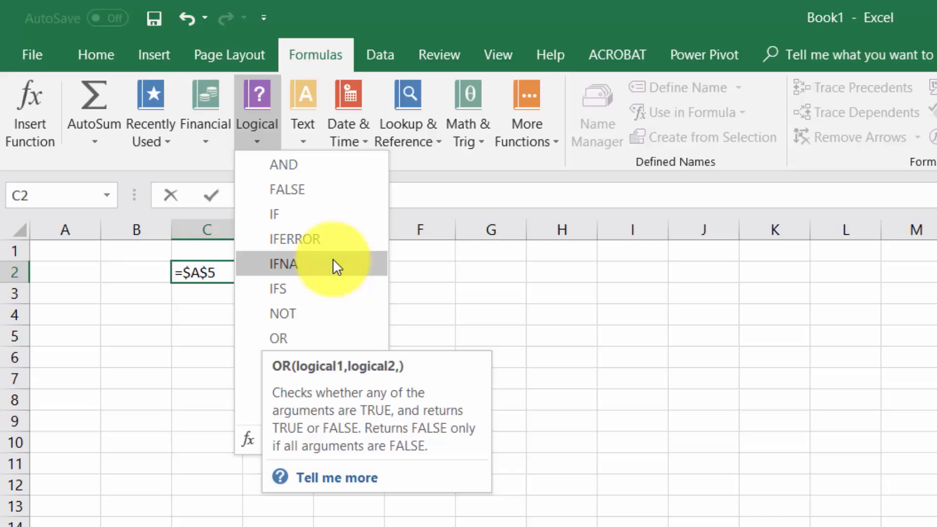
click(303, 142)
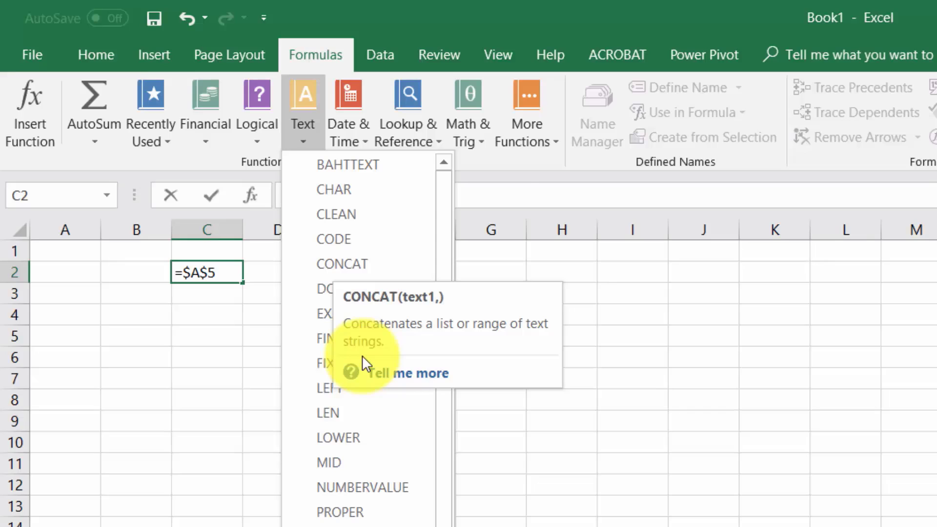
click(439, 142)
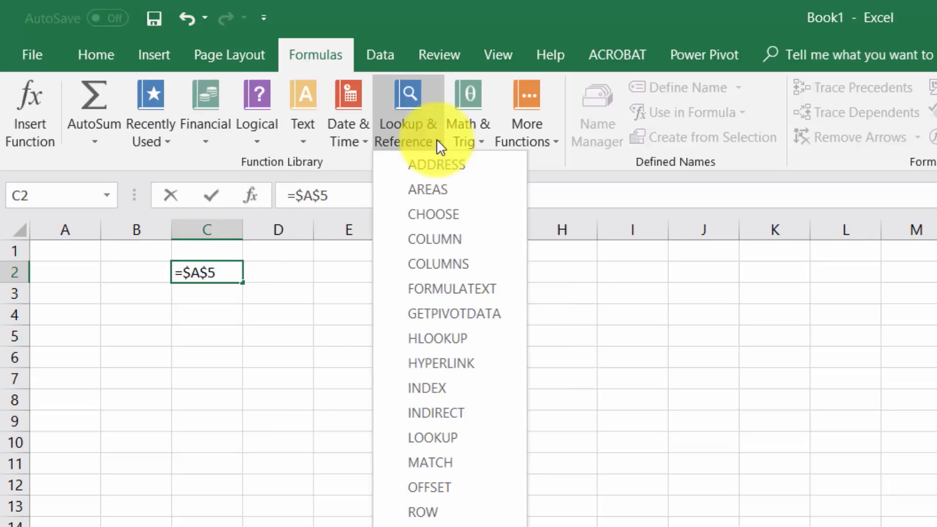
click(208, 142)
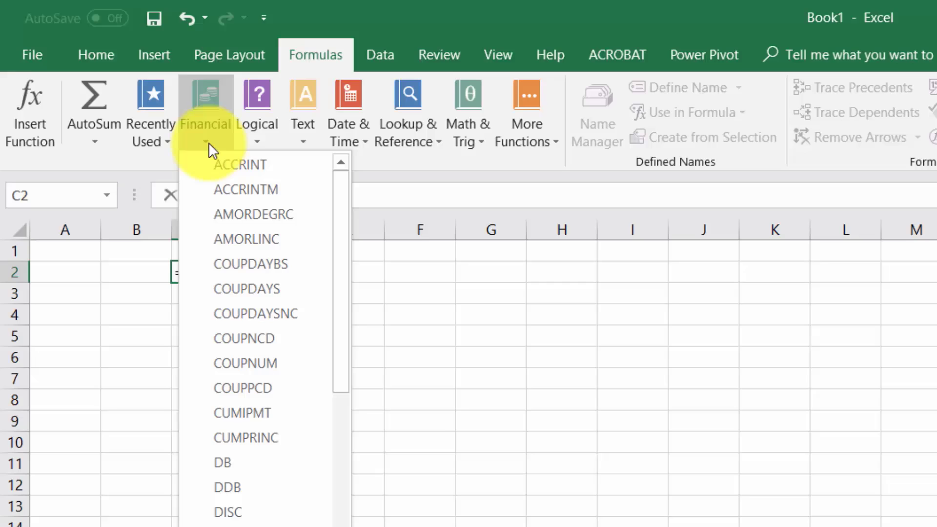
click(363, 142)
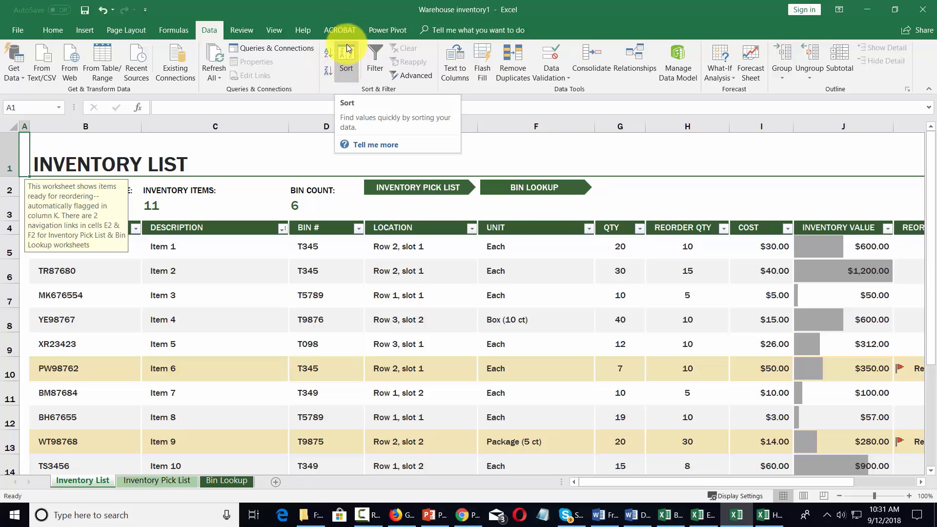
Create a new blank workbook, then look through the Insert table options and File > Export
key(ctrl+n)
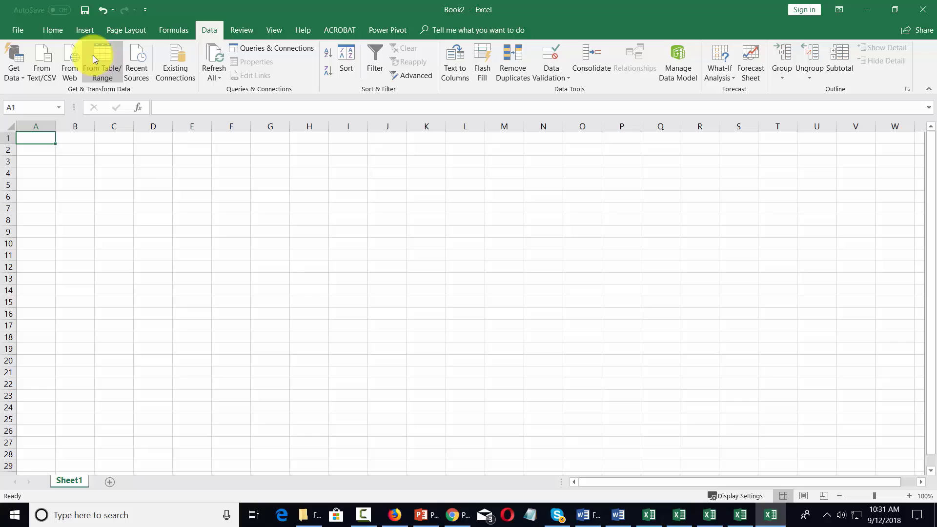
key(alt+n)
key(t)
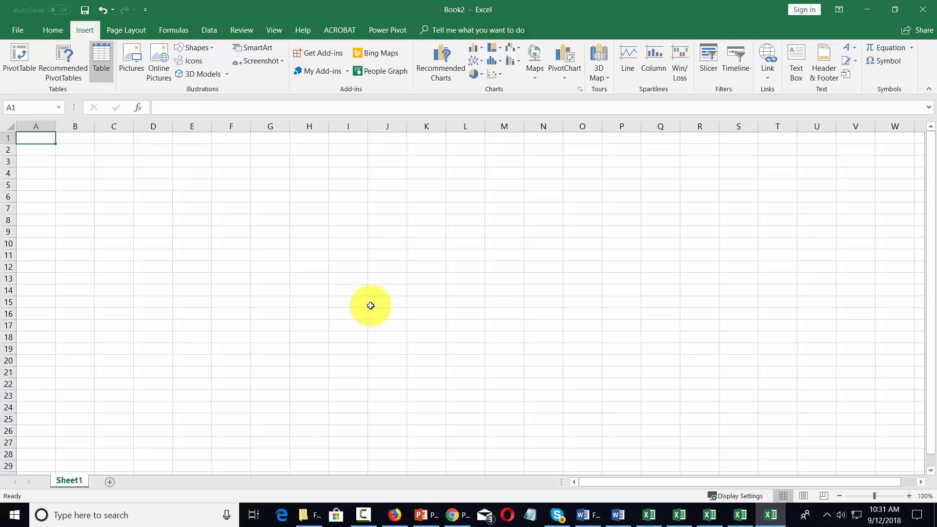
key(Escape)
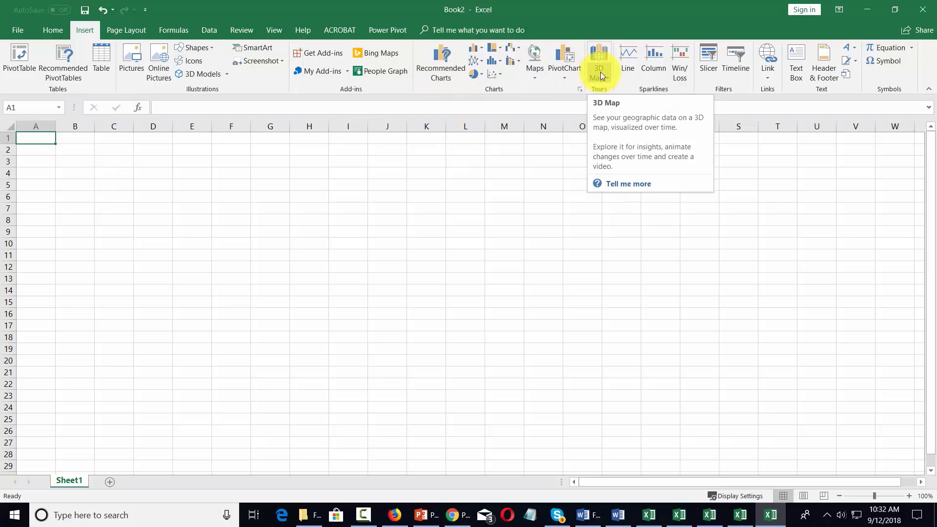
click(18, 30)
click(44, 227)
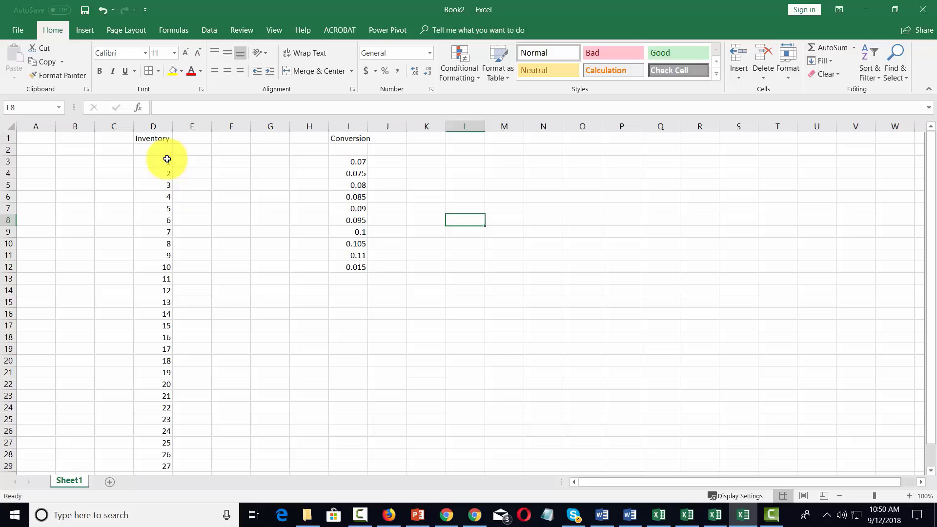
Enter =+D3*I3 in L3 so Inventory times Conversion shows 0.07
key(Up)
key(Up)
key(Up)
key(Up)
key(Up)
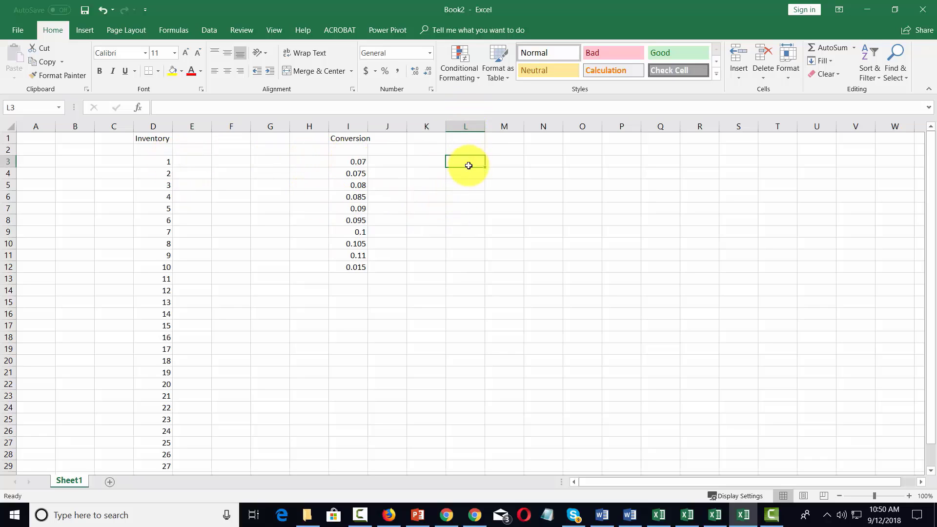
click(236, 111)
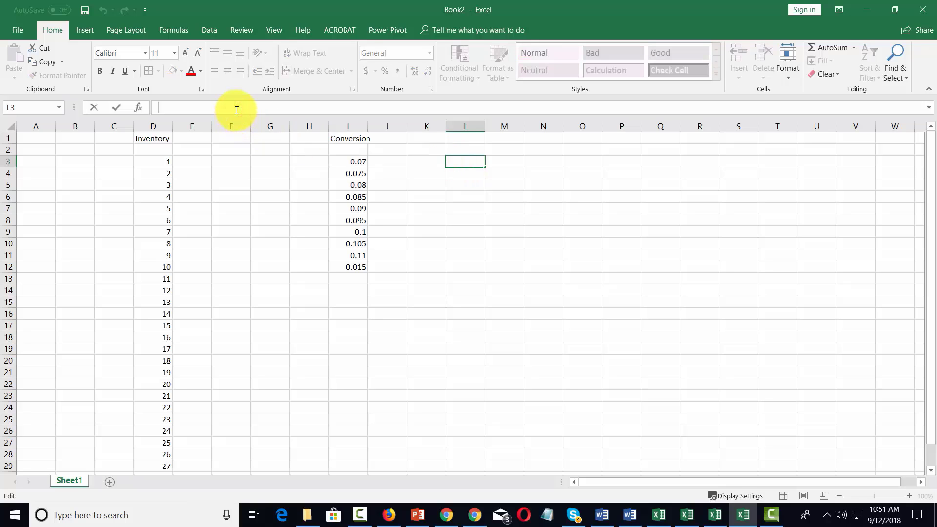
text(+)
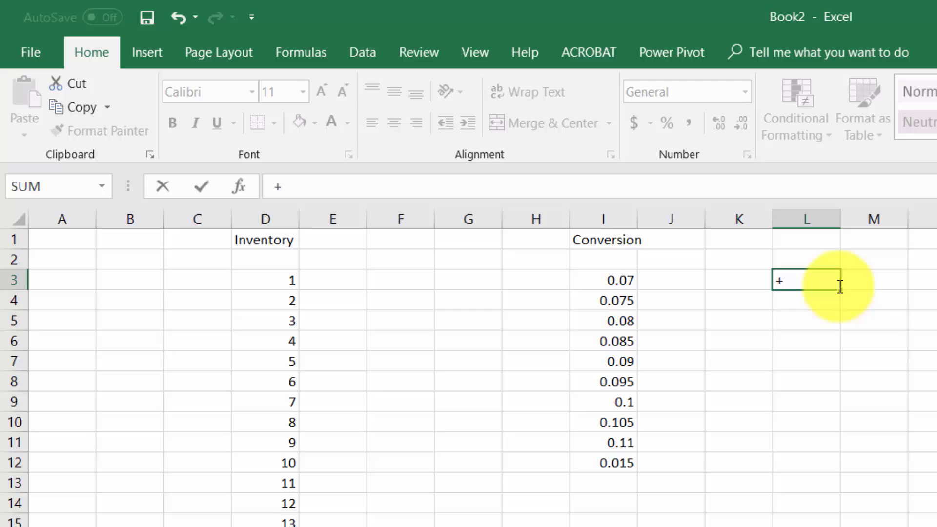
click(269, 283)
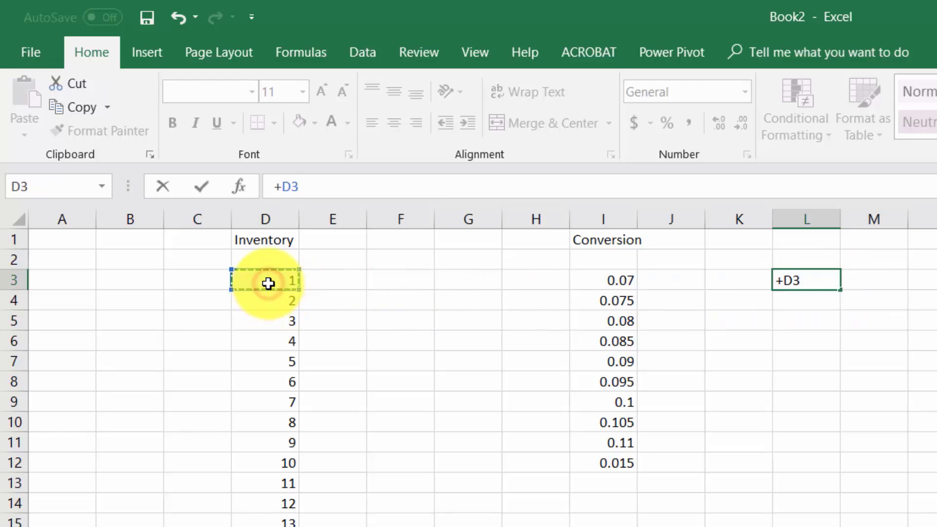
text(*)
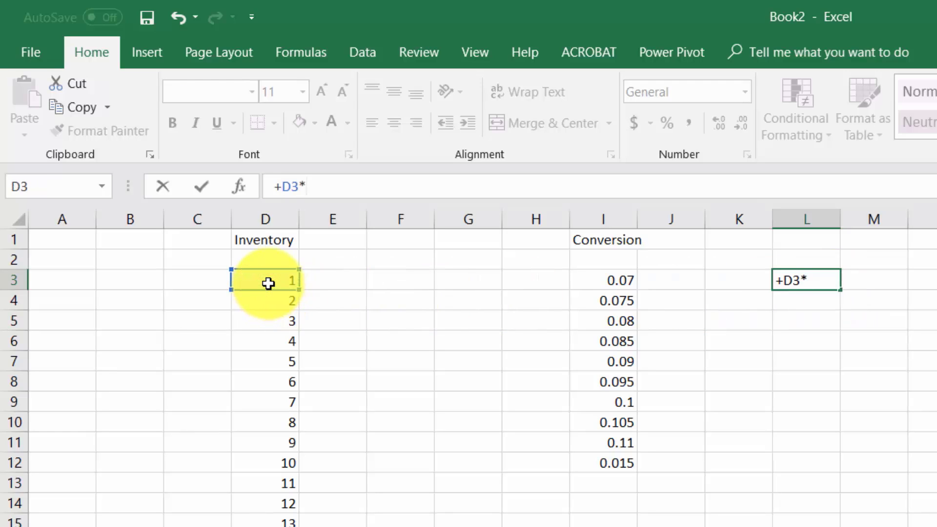
click(620, 279)
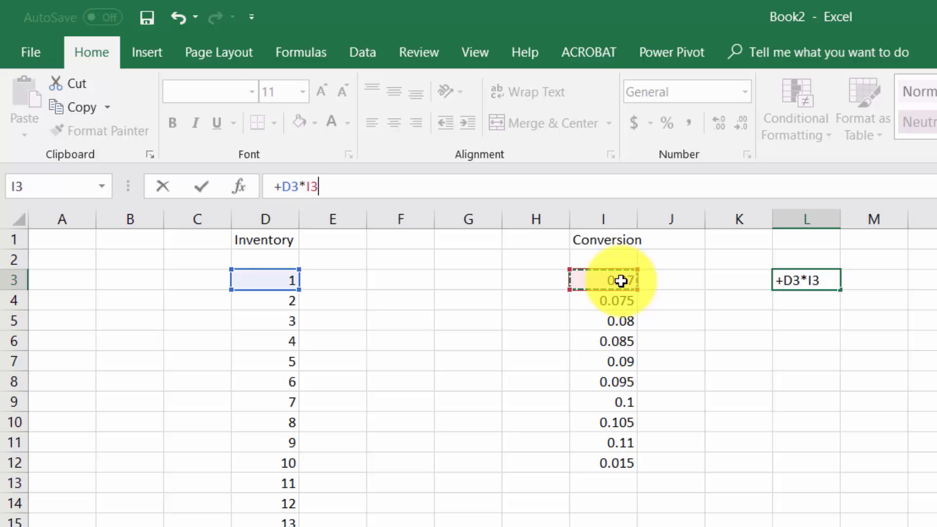
key(Return)
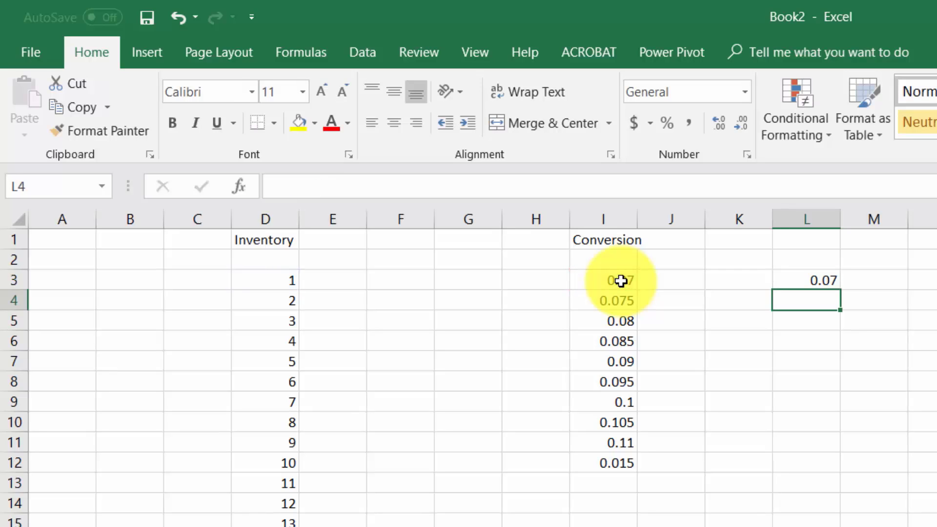
click(811, 283)
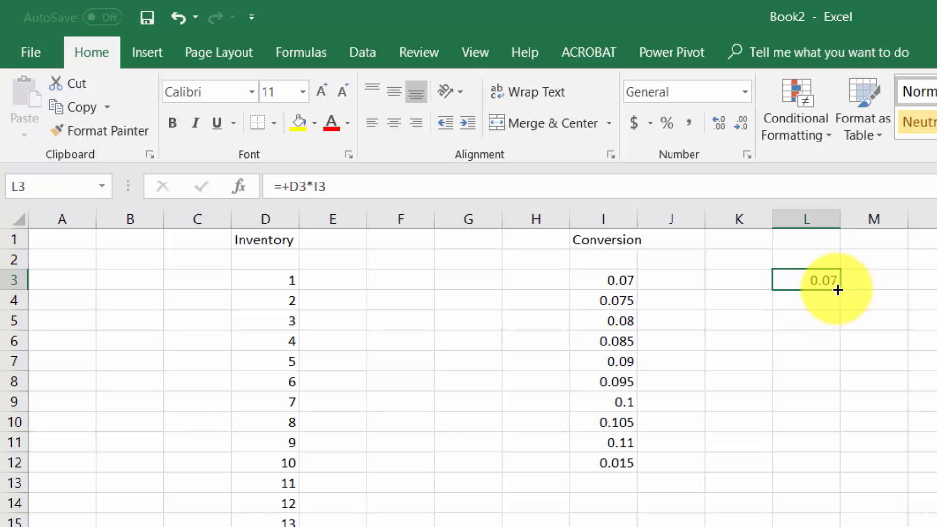
Fill the L3 formula down to L12, producing results 0.07 through 0.15
drag(837, 289, 828, 468)
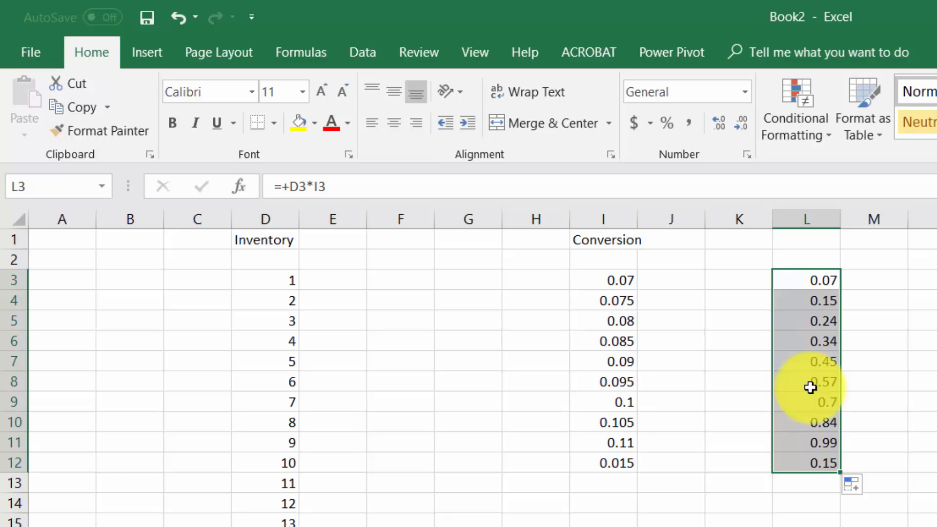
click(931, 360)
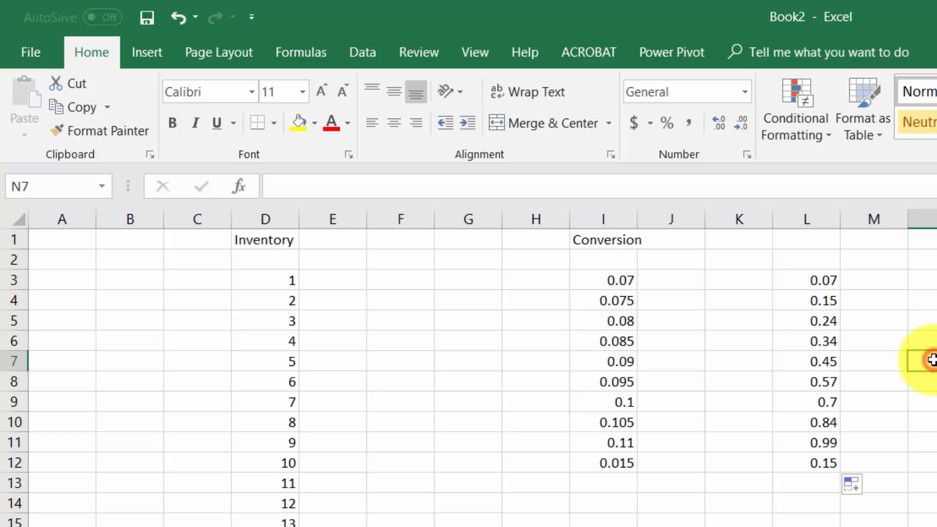
click(612, 282)
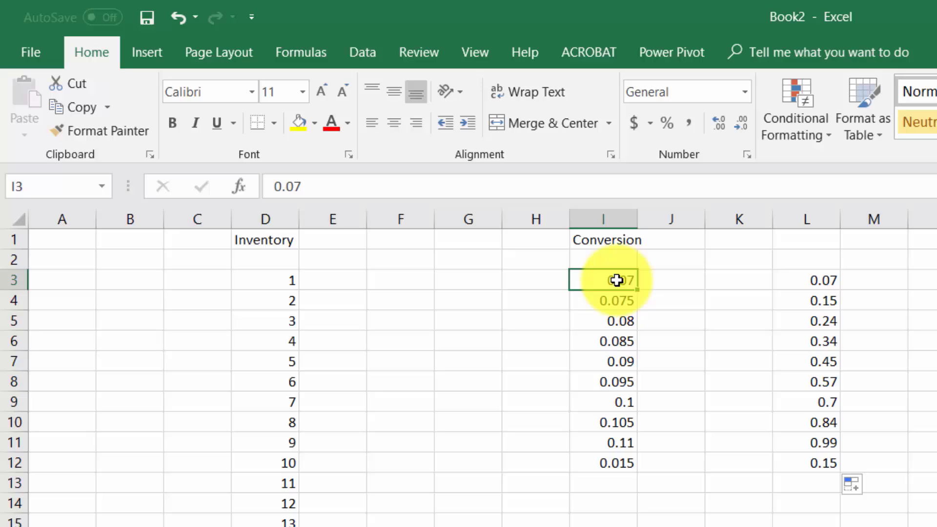
click(284, 301)
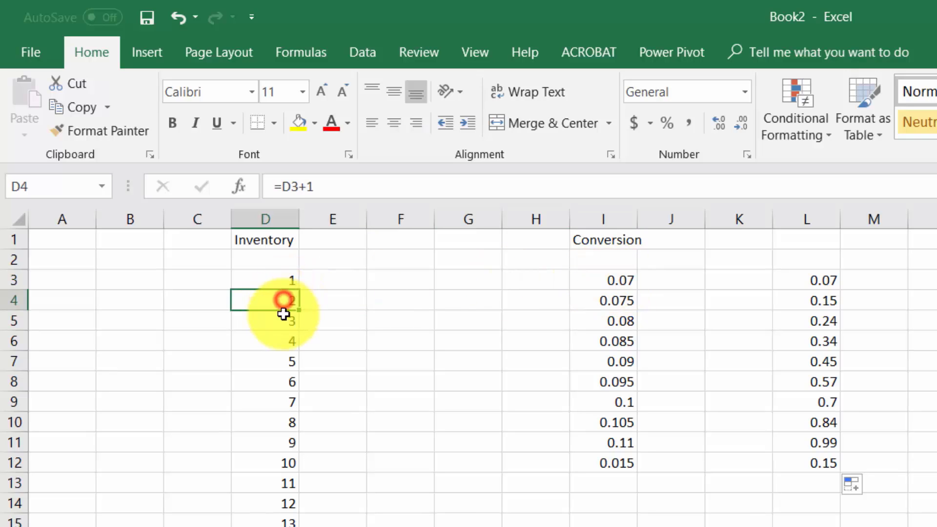
click(284, 323)
click(283, 342)
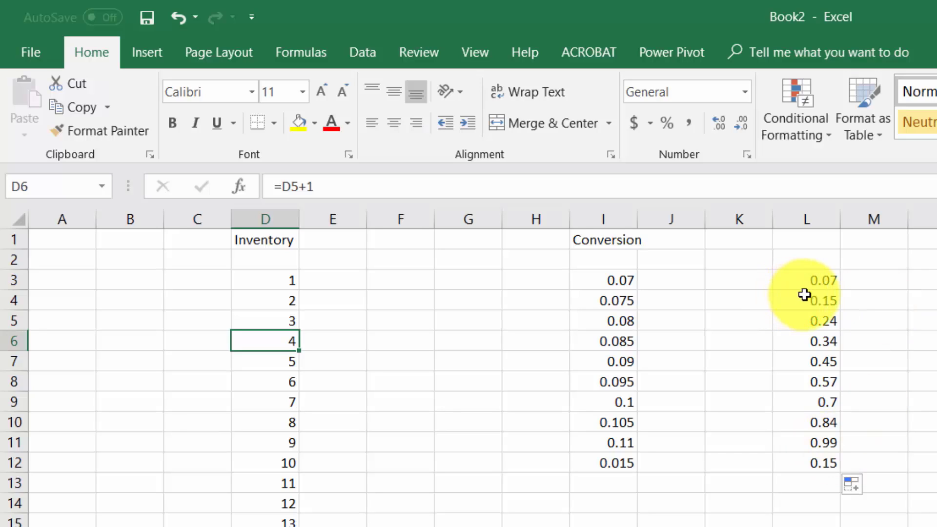
drag(805, 294, 805, 363)
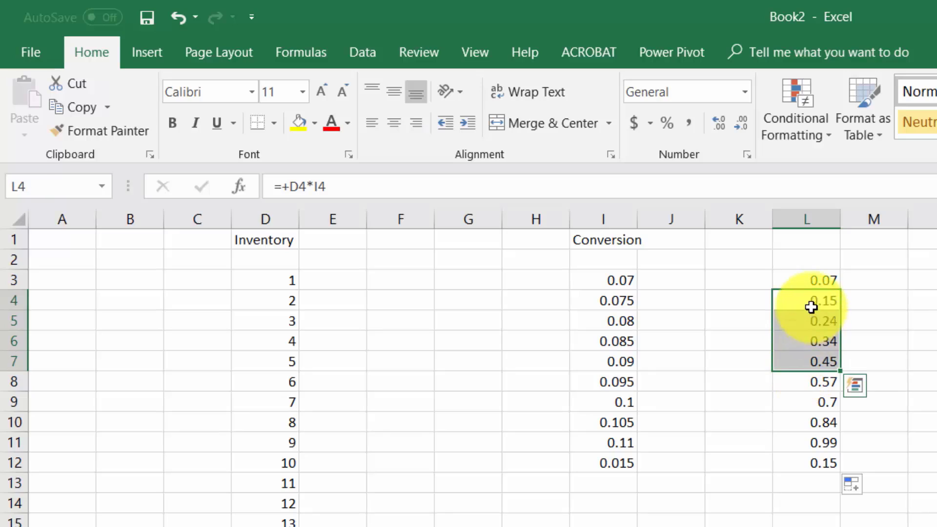
click(811, 304)
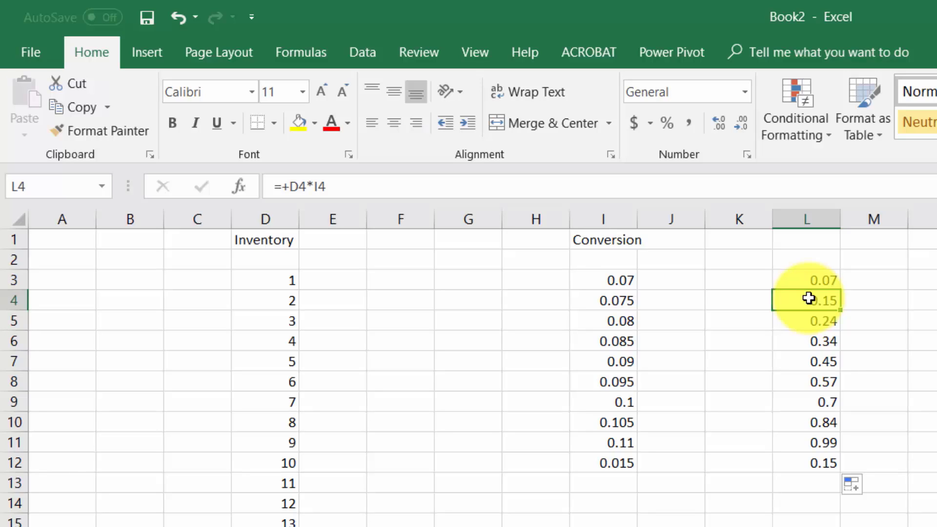
click(824, 325)
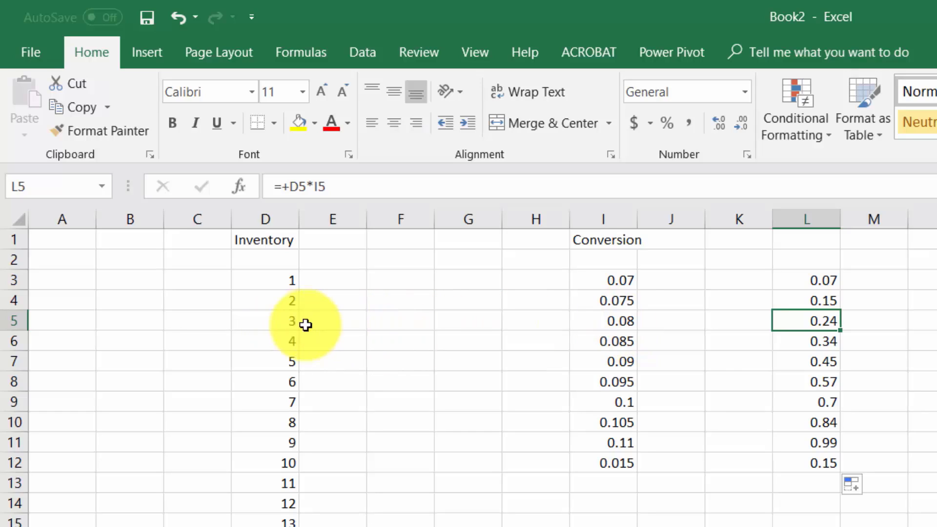
click(814, 344)
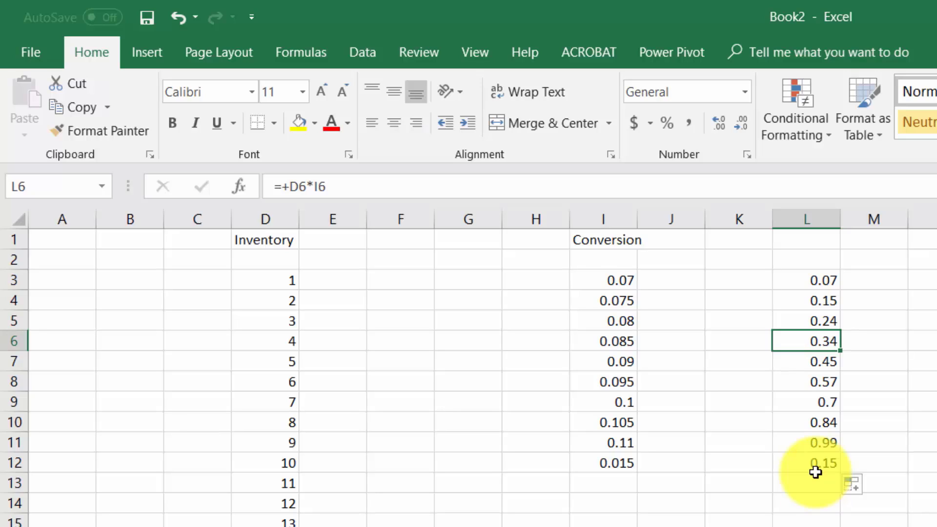
click(622, 279)
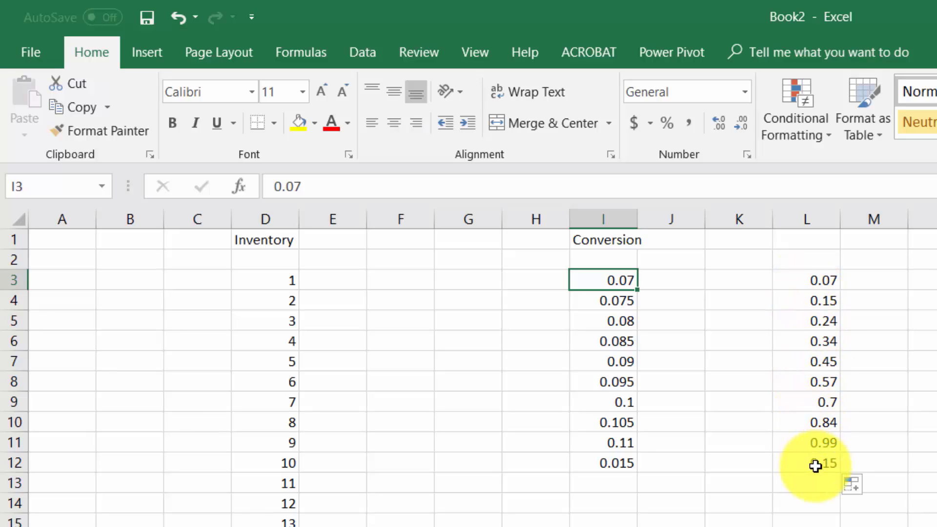
Change L3's formula to =+D3*$I$3, locking the Conversion reference absolutely
click(822, 279)
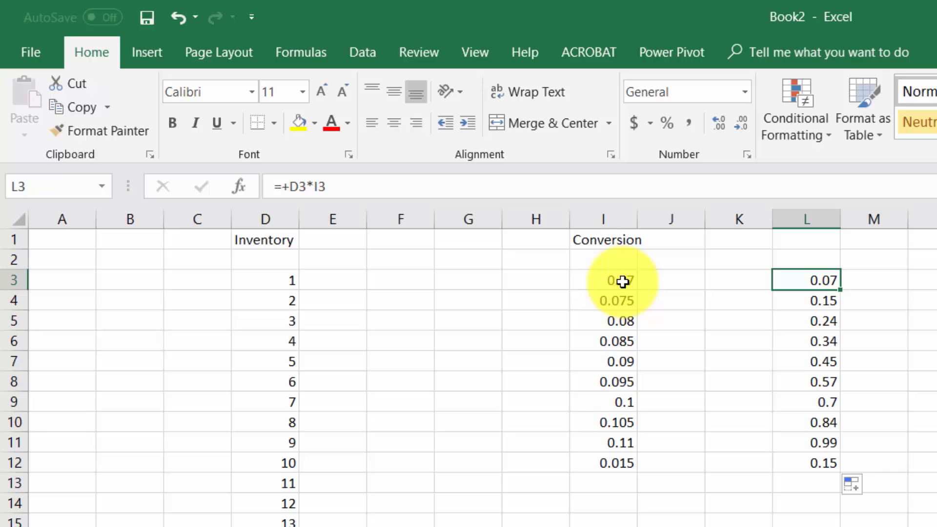
click(604, 279)
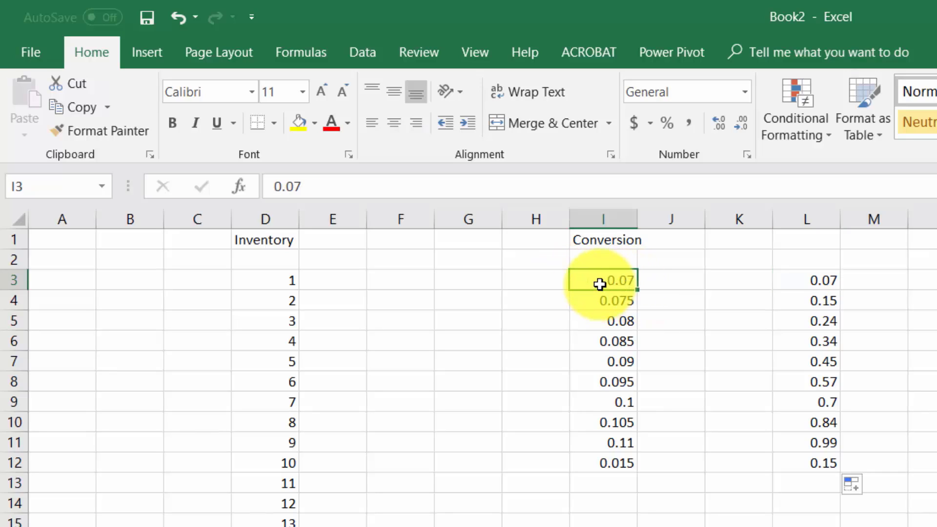
click(815, 279)
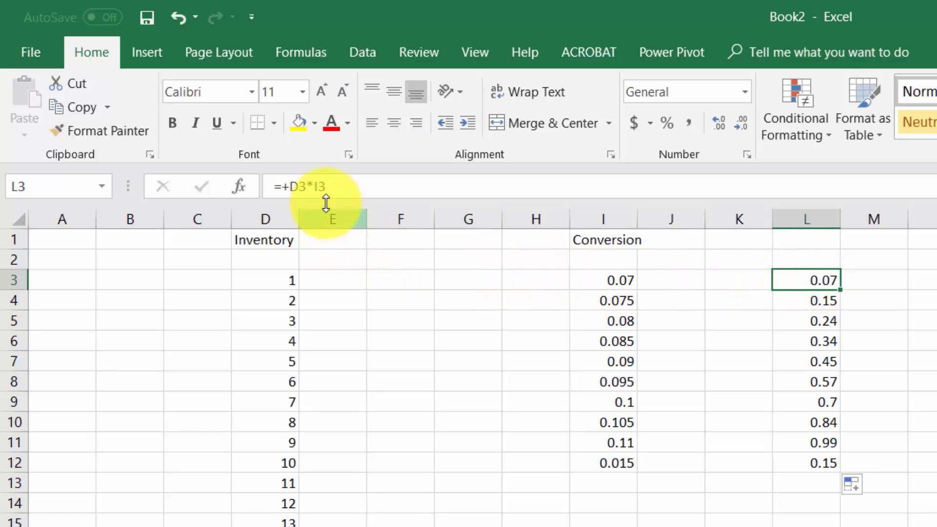
click(309, 186)
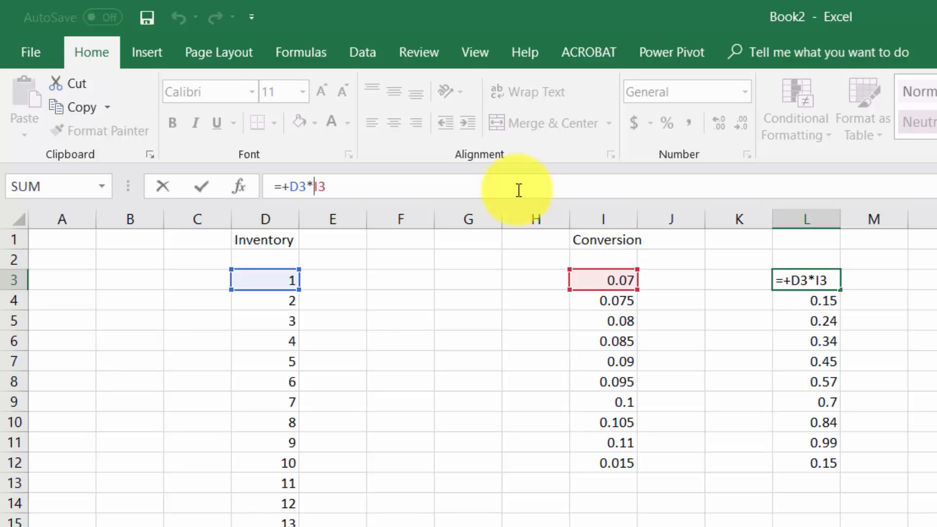
text($)
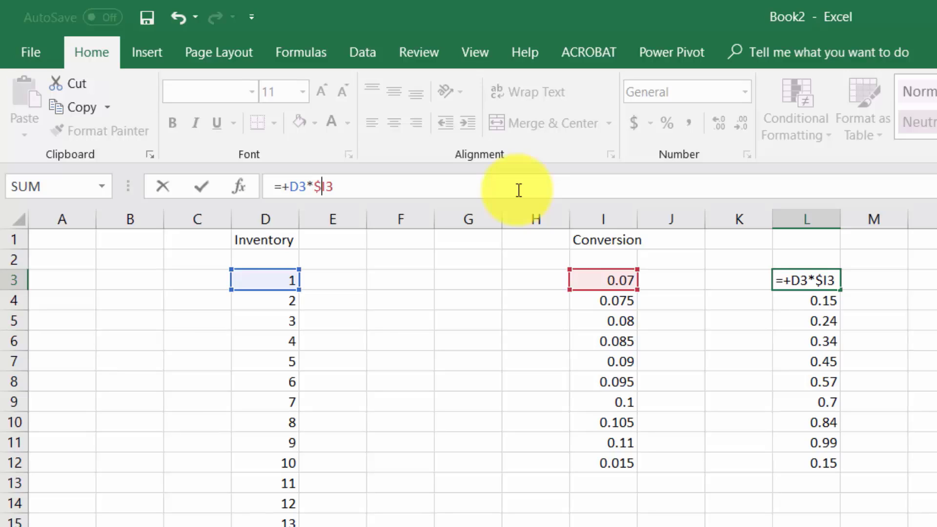
click(325, 186)
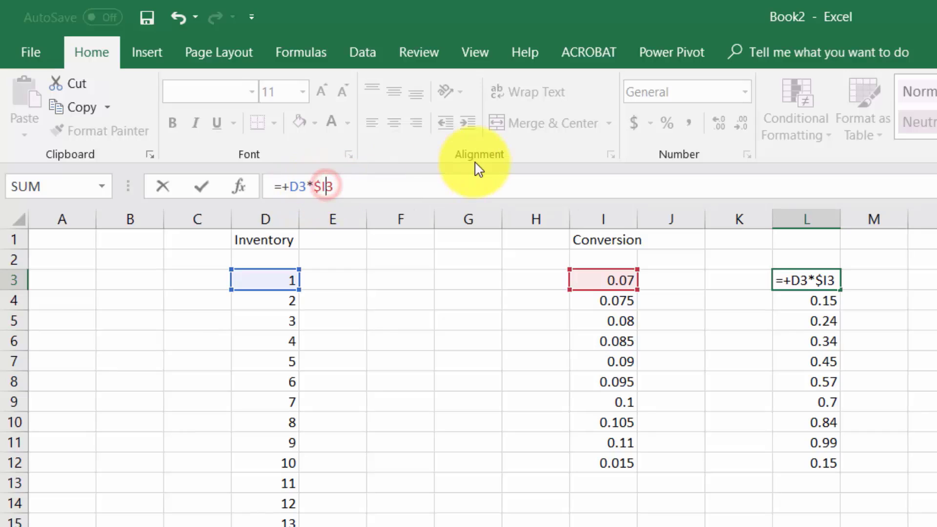
text($)
key(Return)
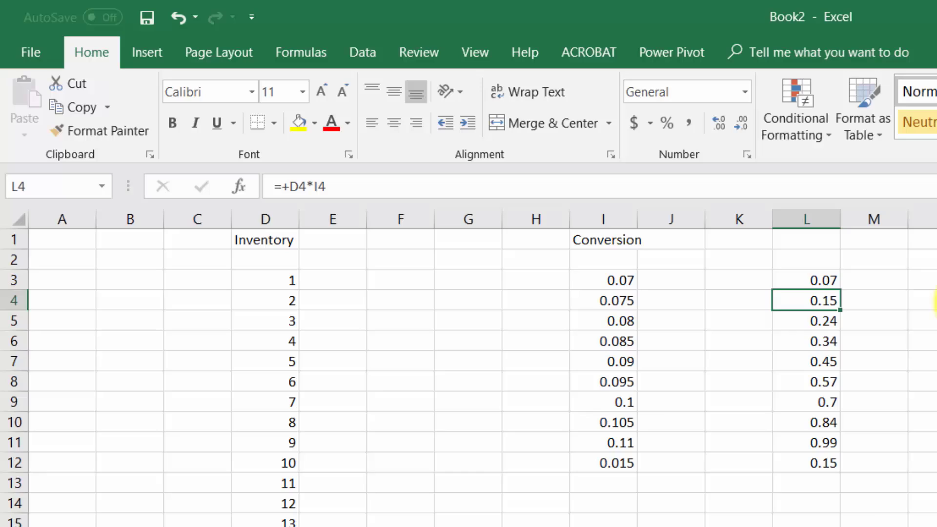
Clear the old formulas from L4:L12, then fill L3 down and undo the fill
click(821, 283)
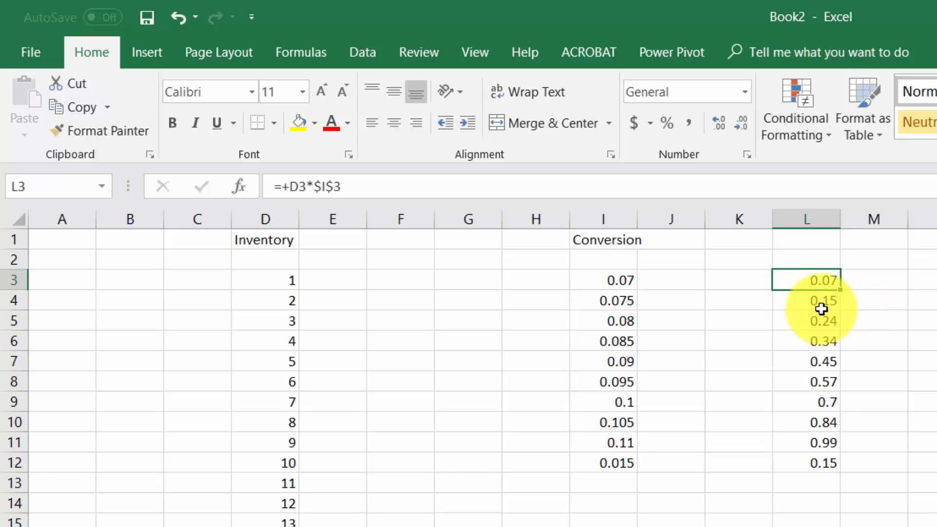
drag(822, 303, 831, 457)
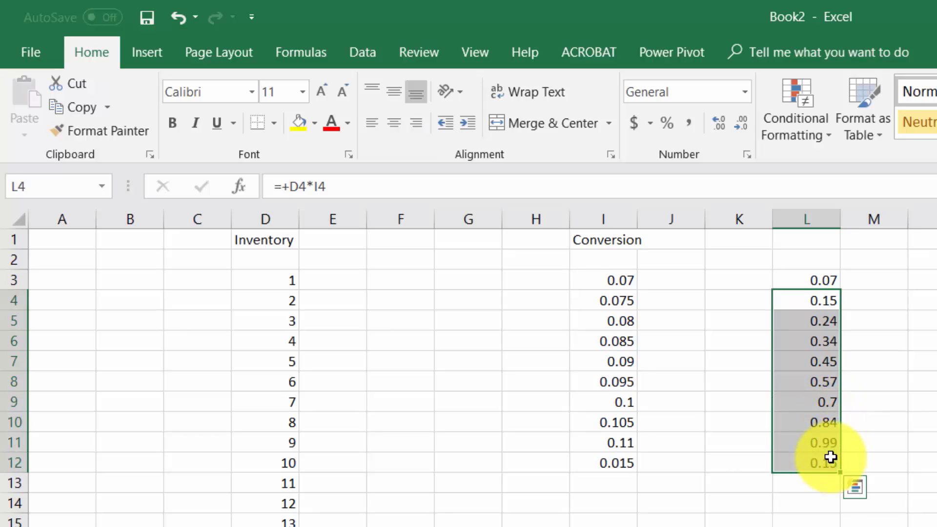
key(Delete)
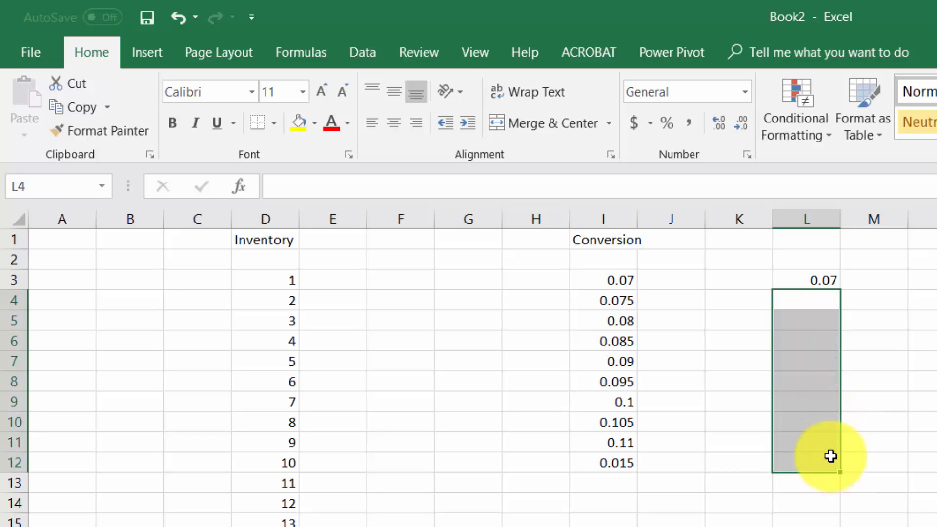
click(825, 281)
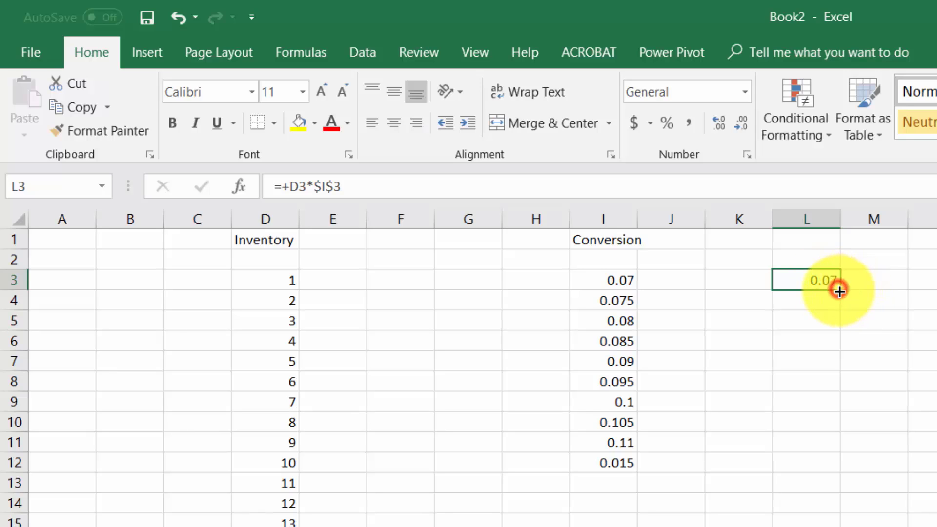
drag(840, 291, 830, 467)
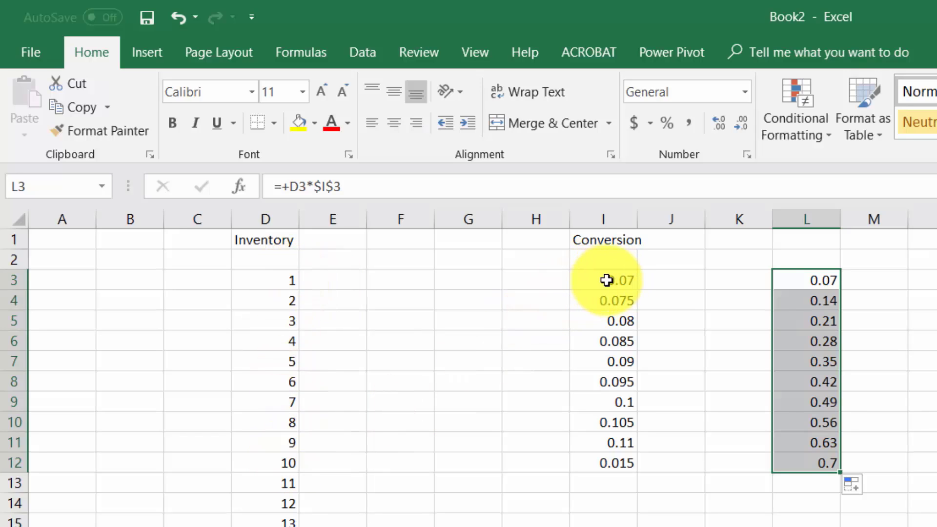
key(ctrl+z)
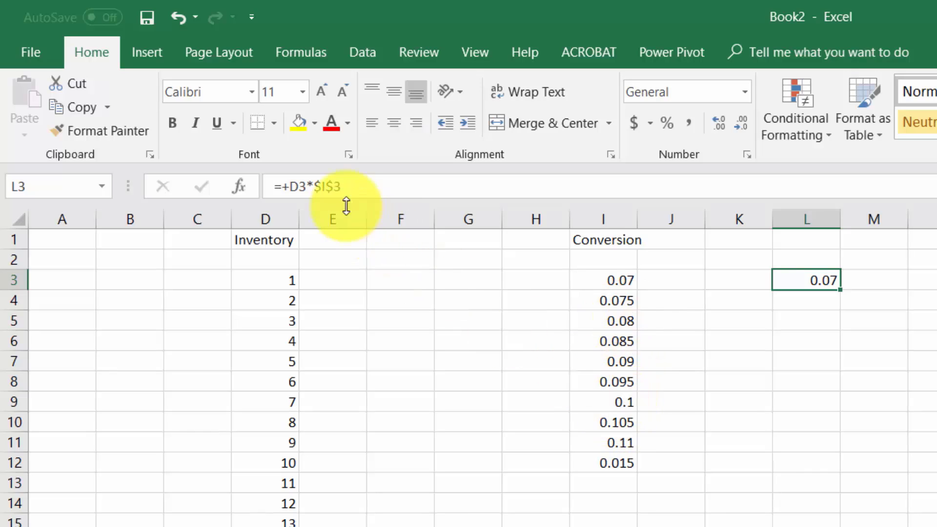
click(334, 185)
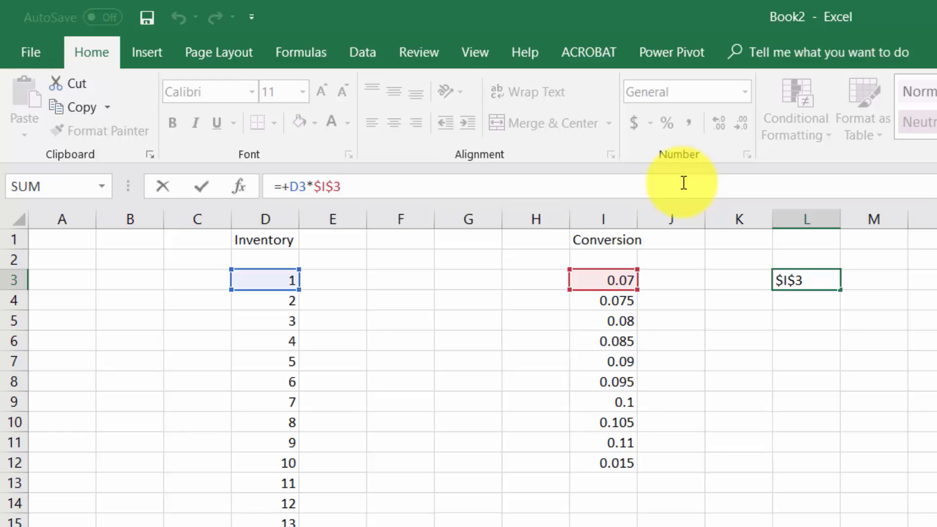
key(BackSpace)
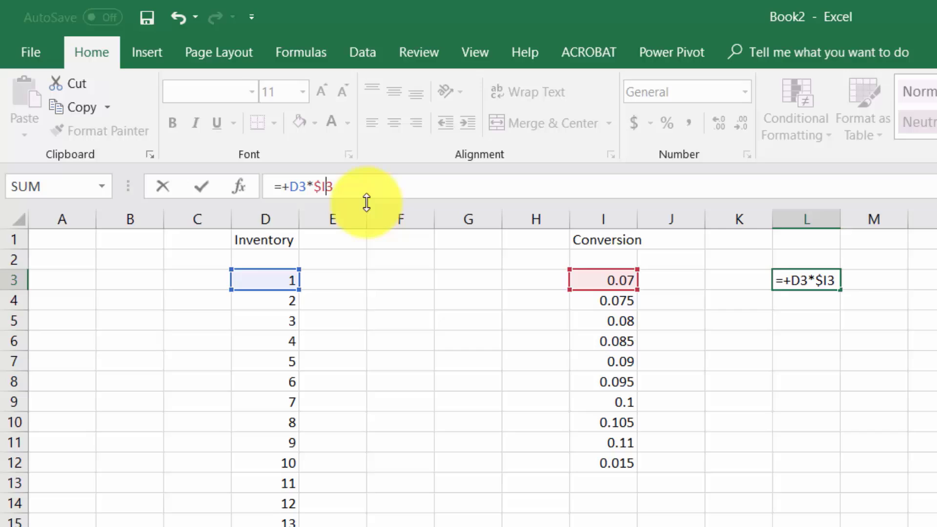
key(Return)
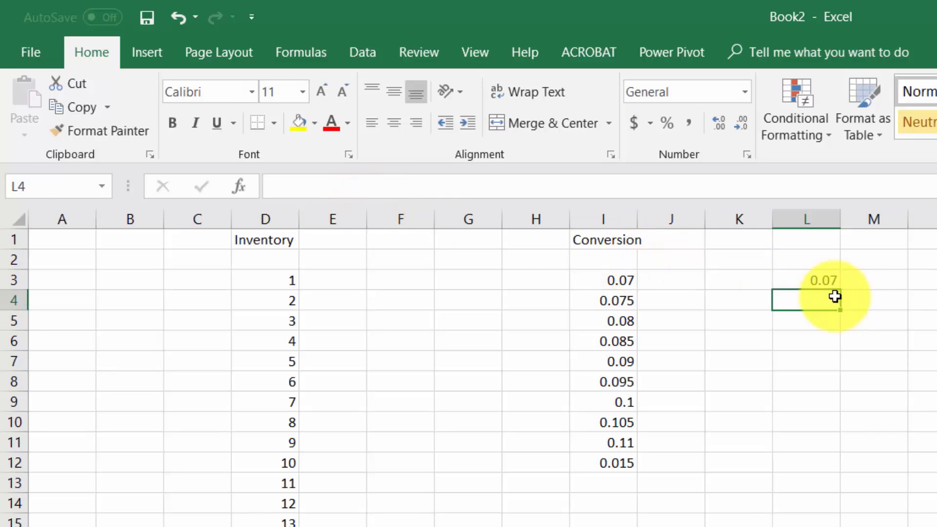
click(825, 286)
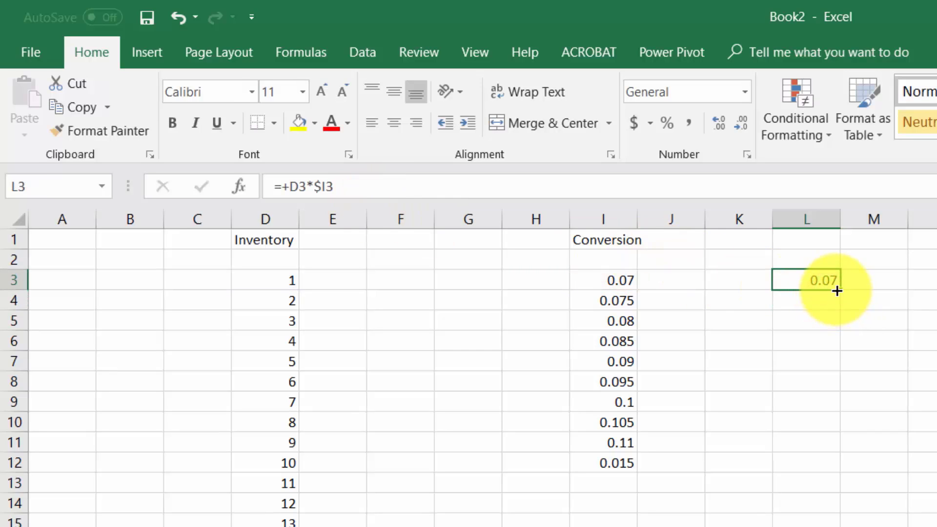
drag(837, 290, 827, 465)
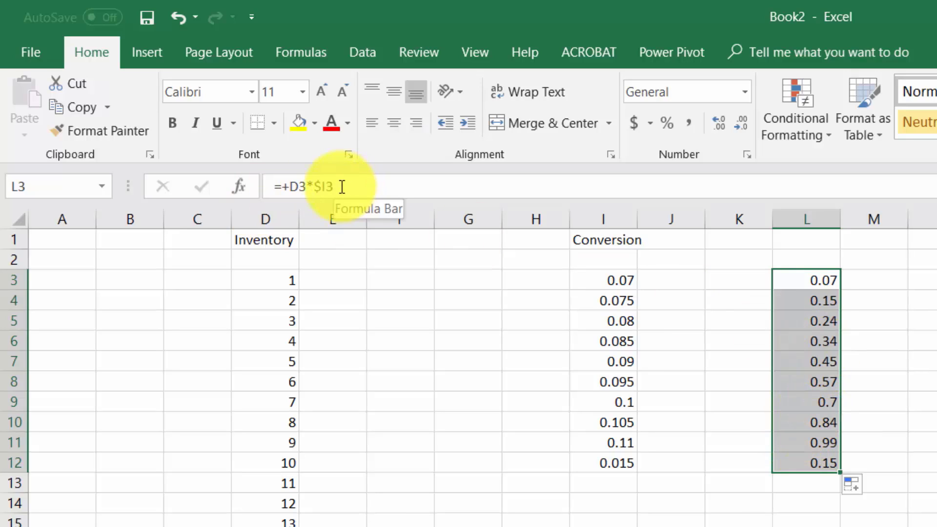
key(ctrl+z)
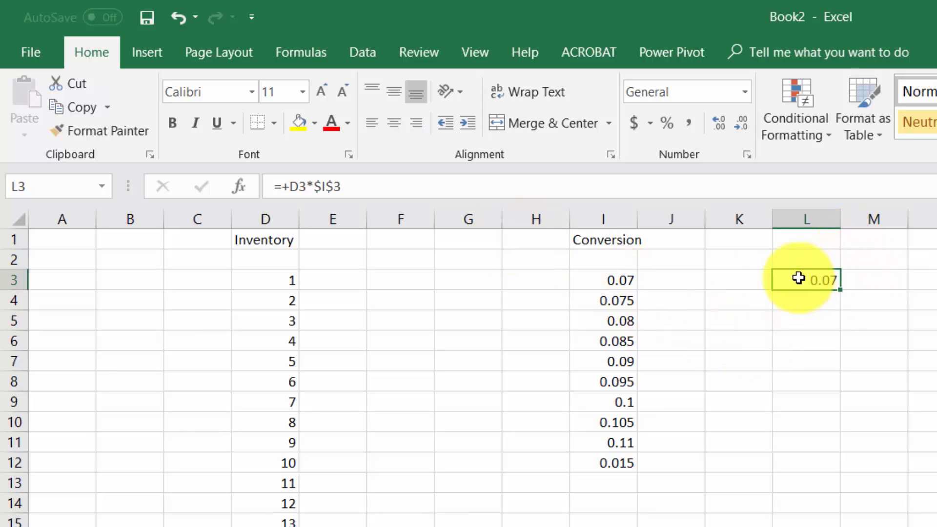
Cycle L3's Conversion reference from $I$3 to the mixed forms I$3 and $I3 with F4
click(427, 185)
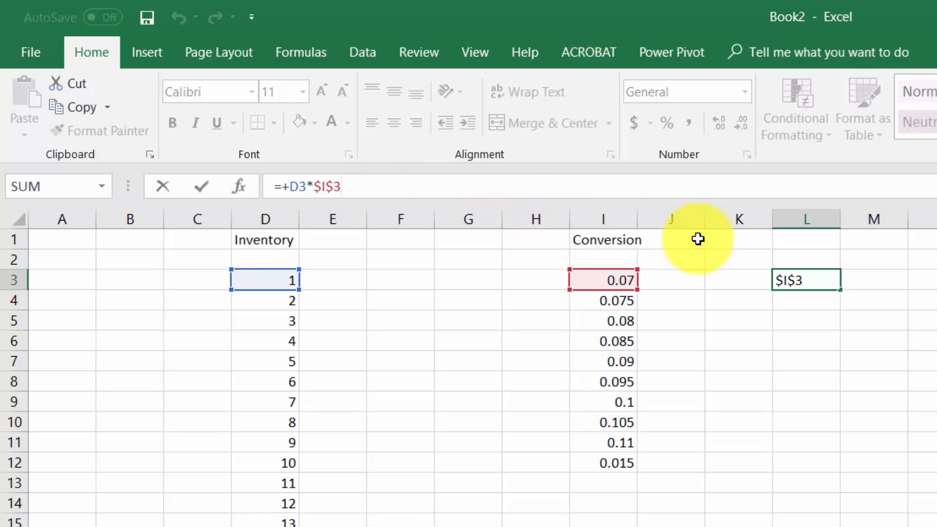
key(F4)
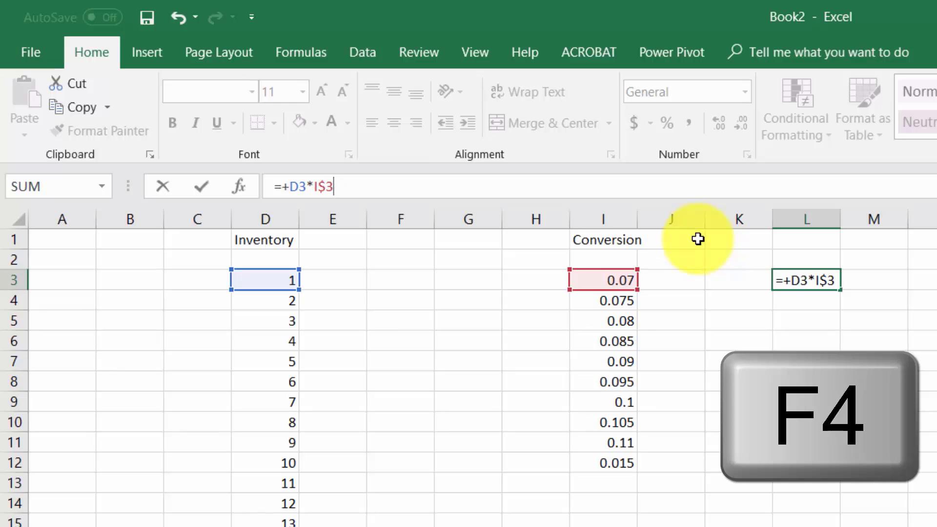
key(F4)
key(F4)
key(F4)
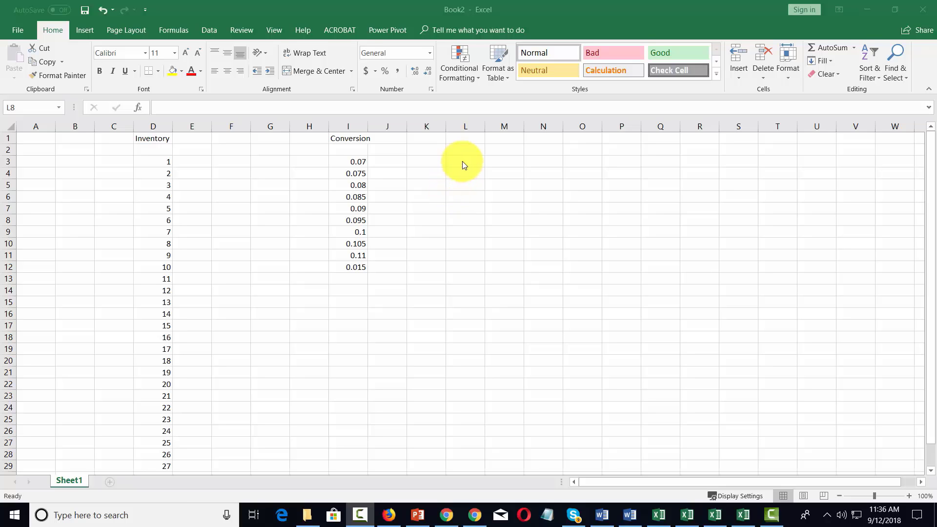
click(459, 161)
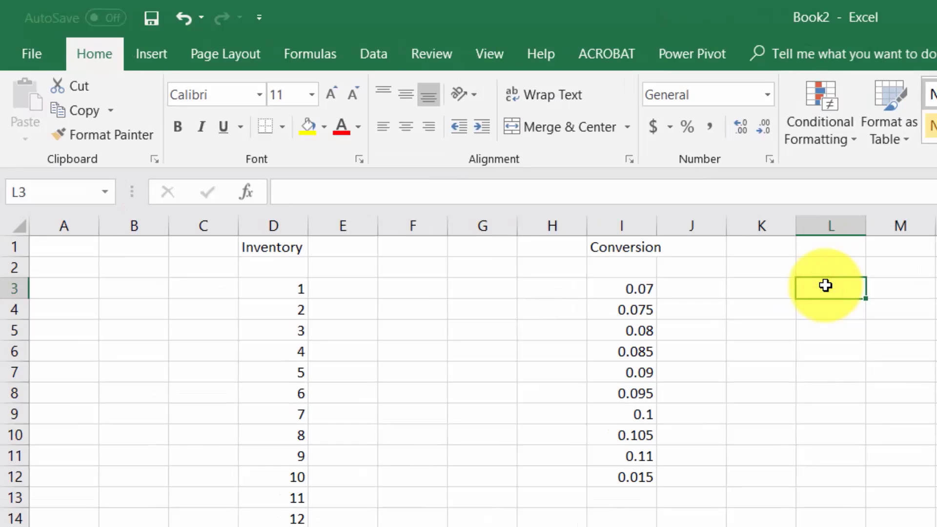
text(=)
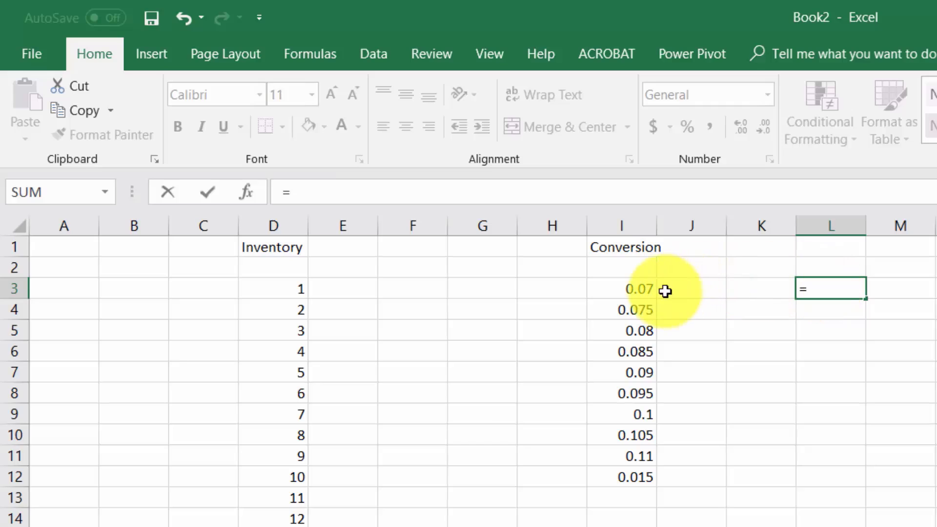
click(640, 287)
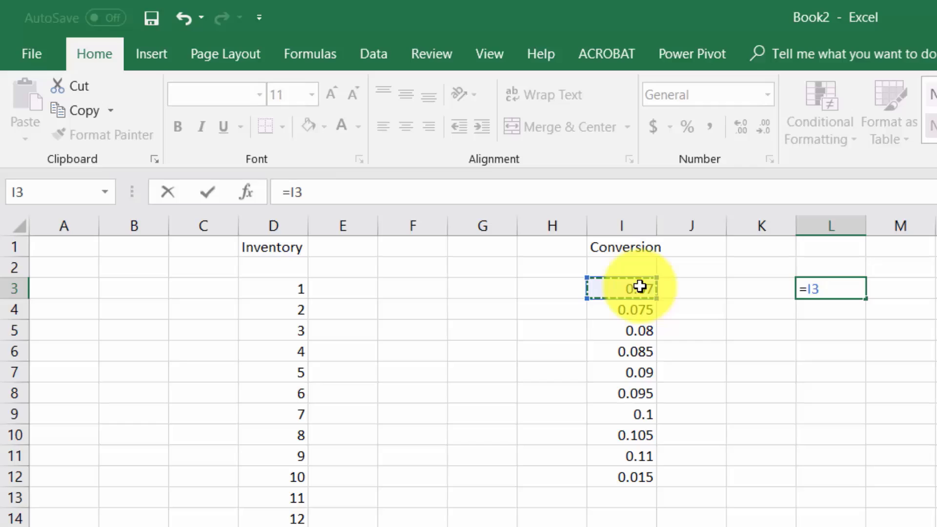
text(+)
click(291, 285)
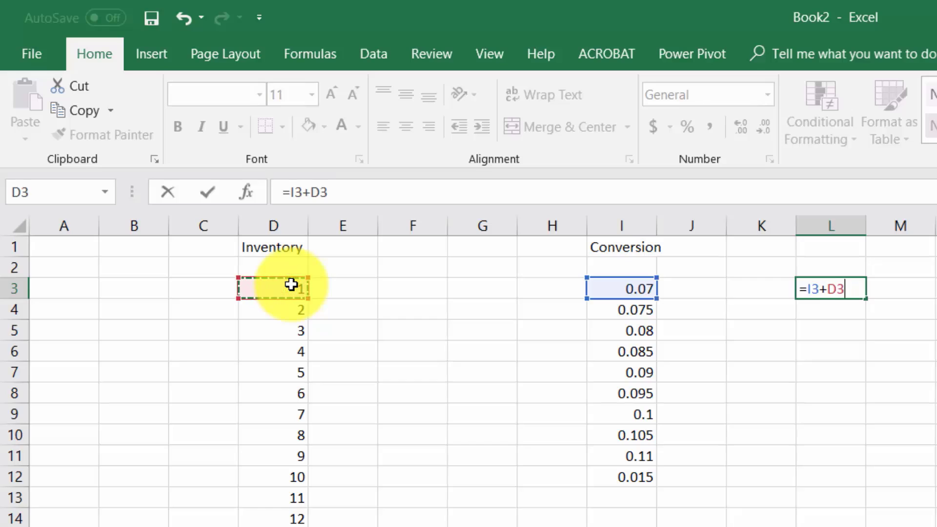
key(Return)
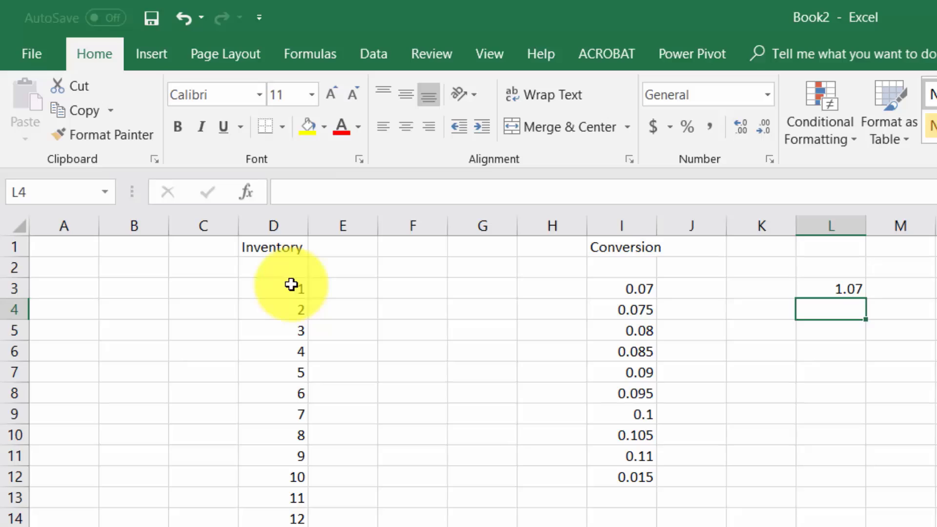
click(845, 286)
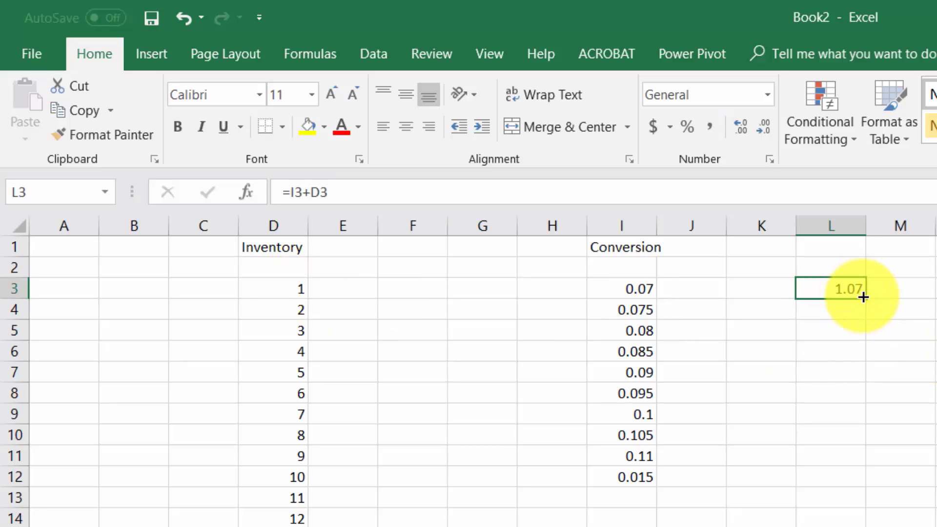
drag(865, 298, 858, 485)
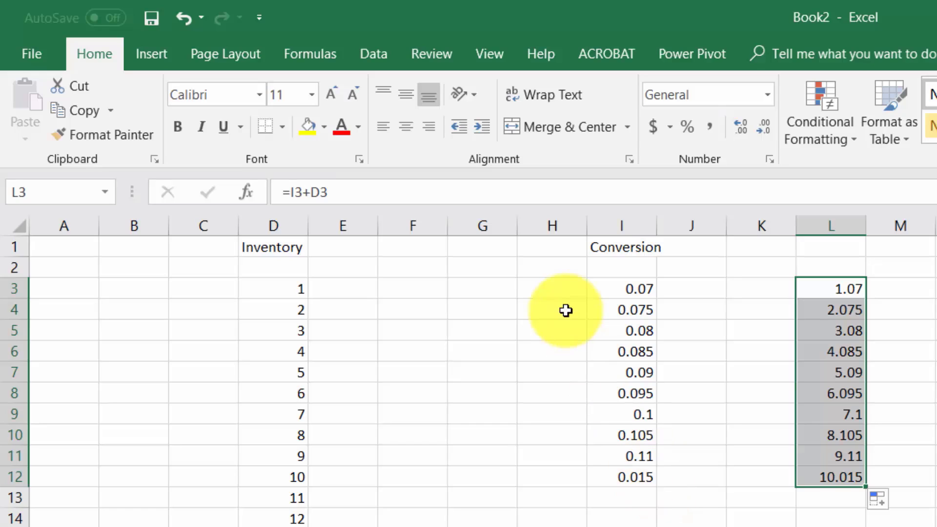
Clear column L and enter =I4+D3 in L4, giving 1.075
key(Delete)
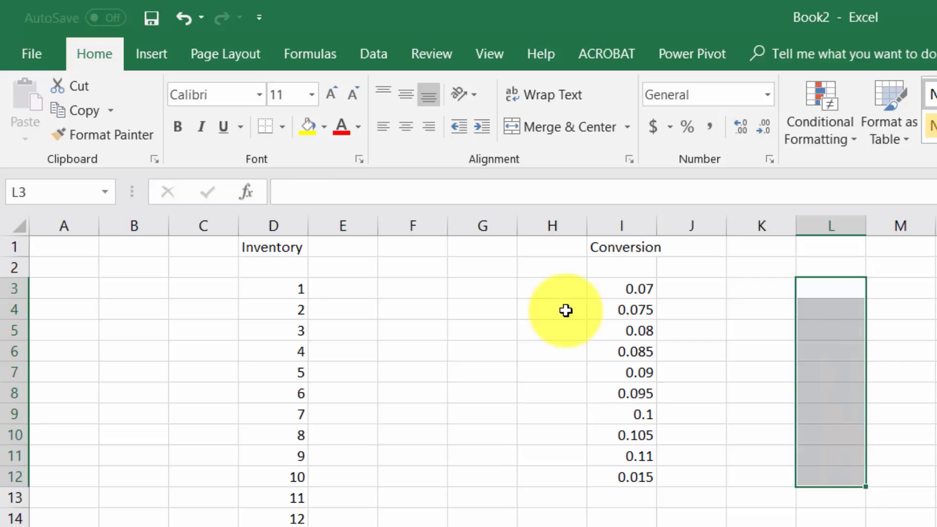
click(936, 331)
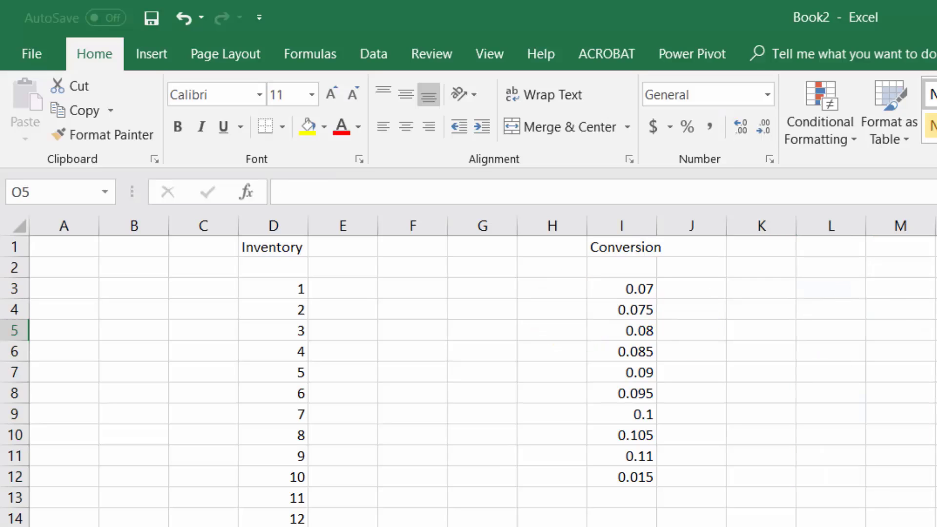
click(835, 308)
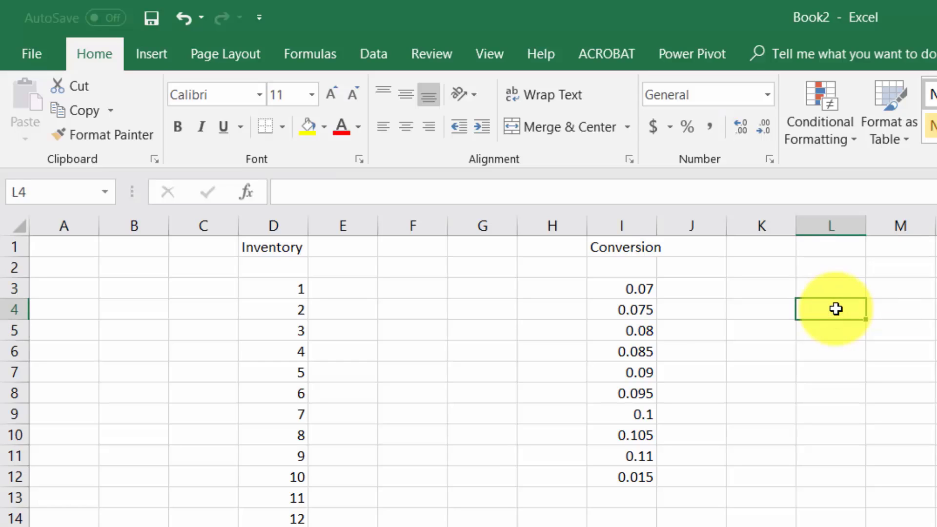
text(=)
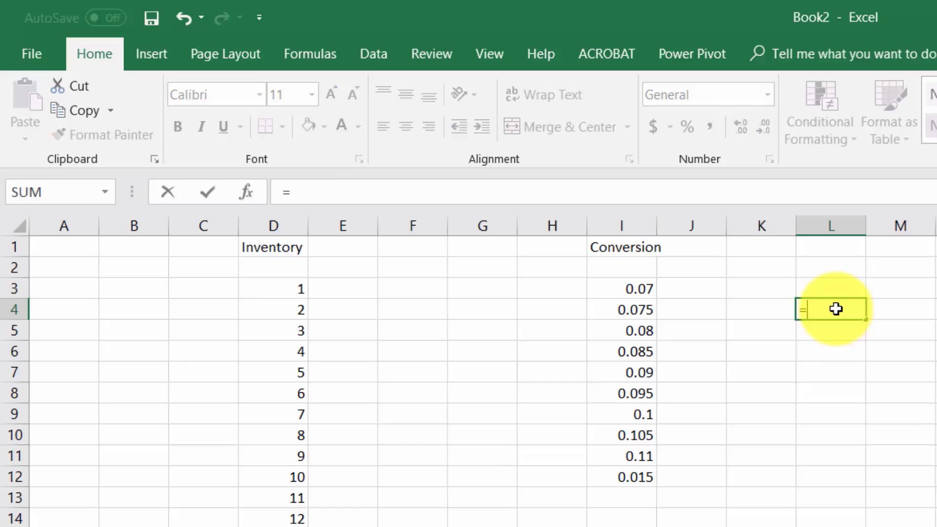
click(633, 310)
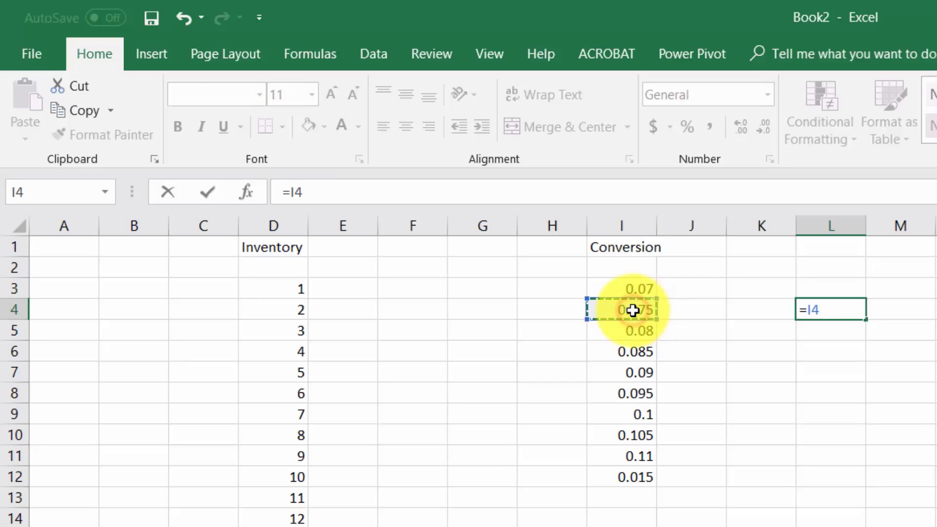
text(+)
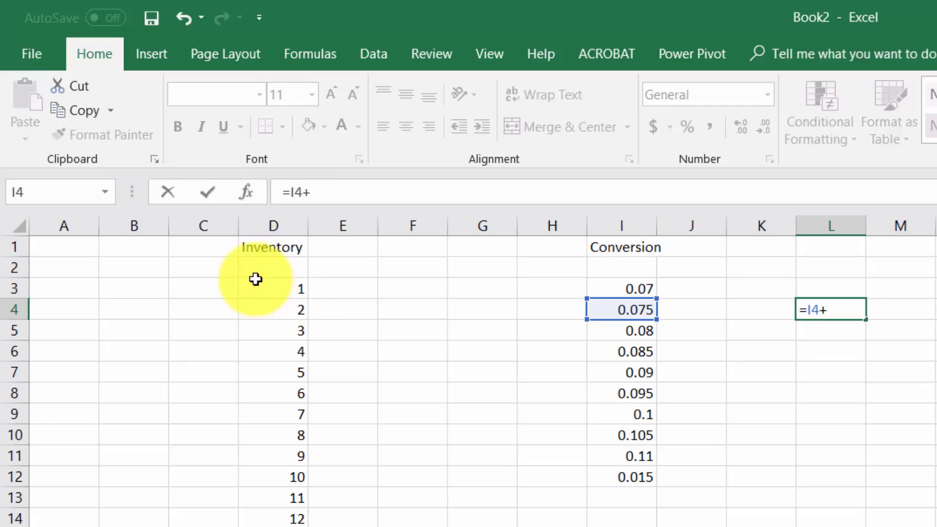
click(284, 286)
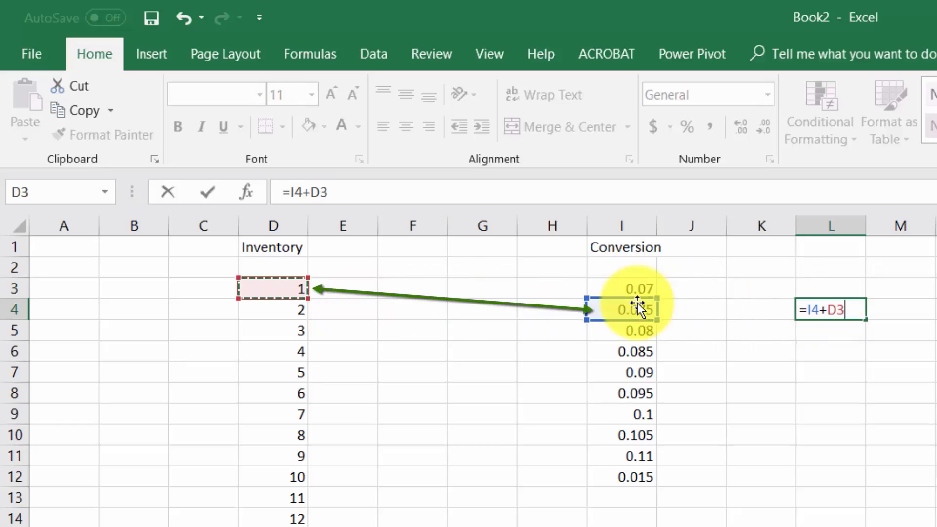
key(Return)
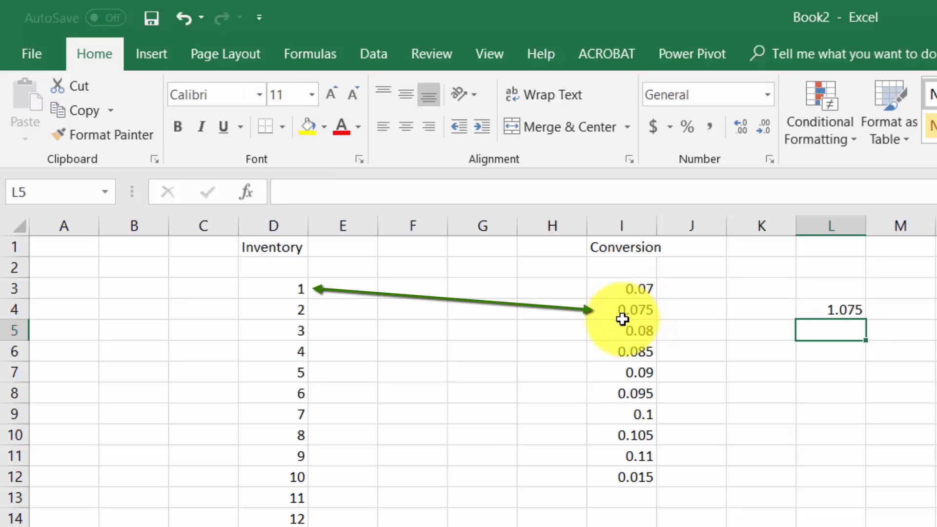
Inspect L4's formula against its source cells I4 and D3
click(845, 308)
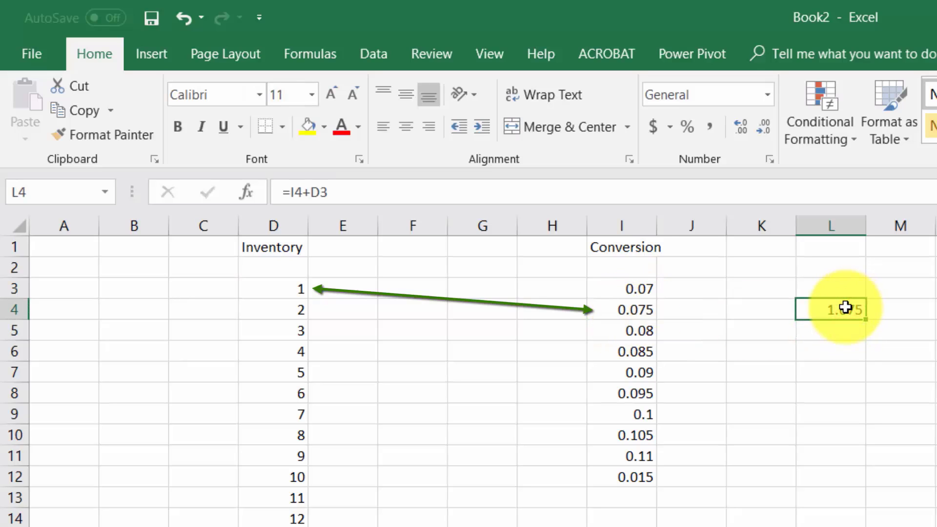
click(642, 312)
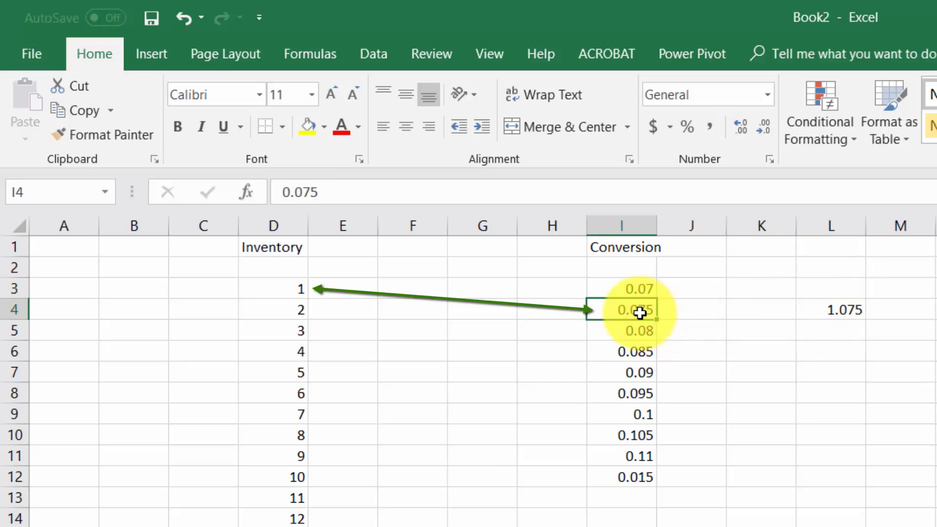
click(282, 291)
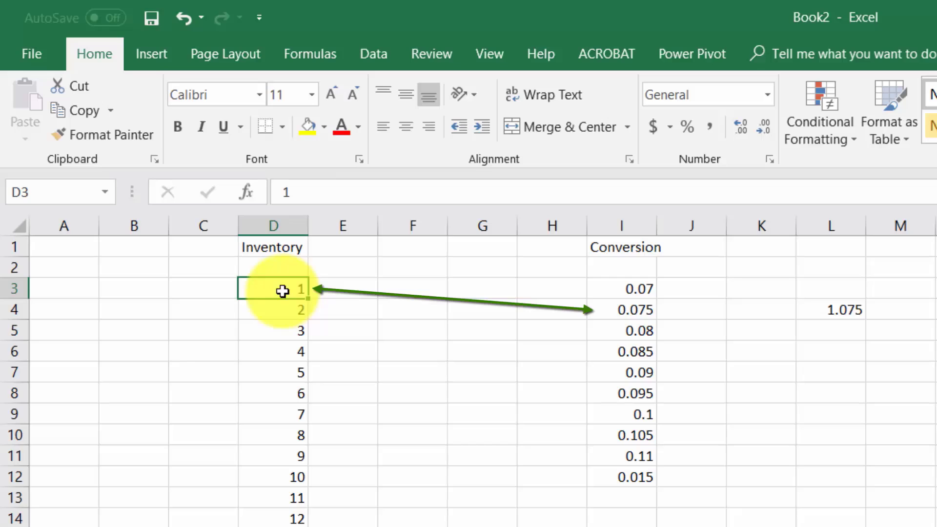
click(853, 313)
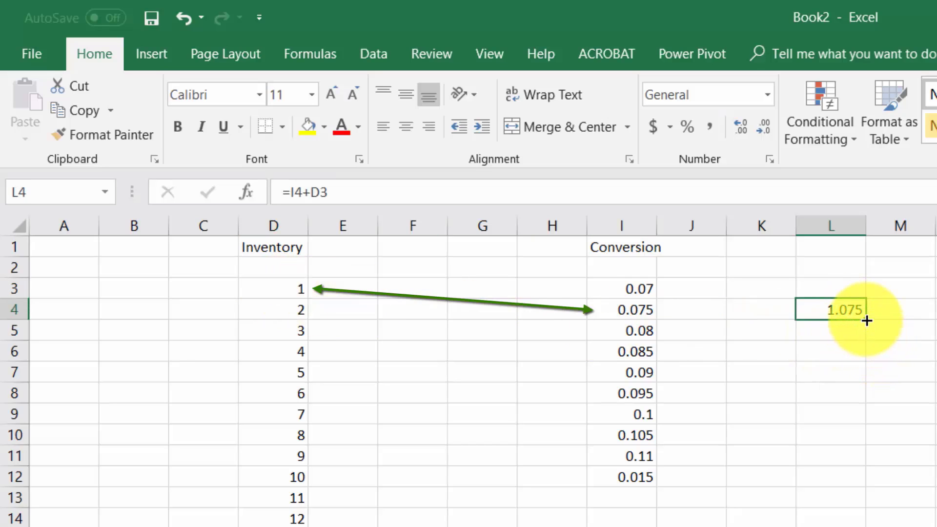
Fill =I4+D3 down to L12 and compare L5's shifted references I5 and D4
drag(866, 319, 850, 483)
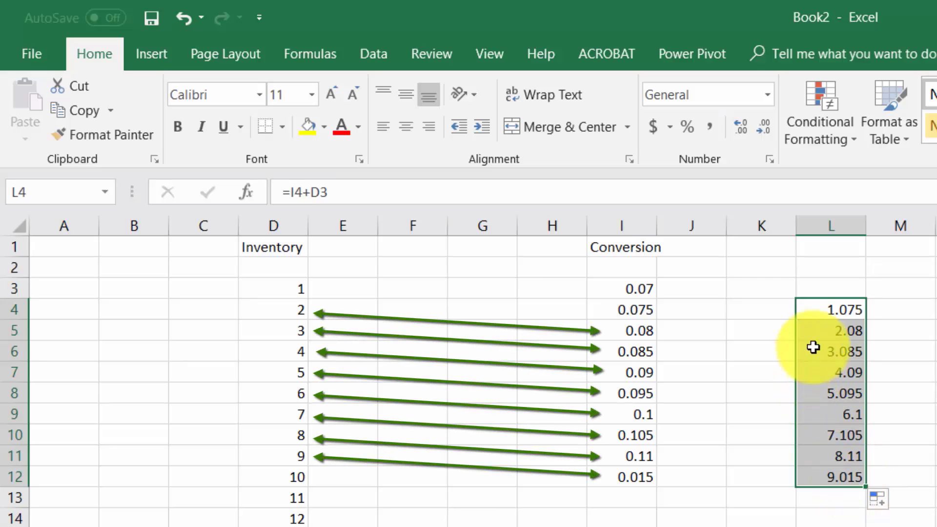
click(836, 331)
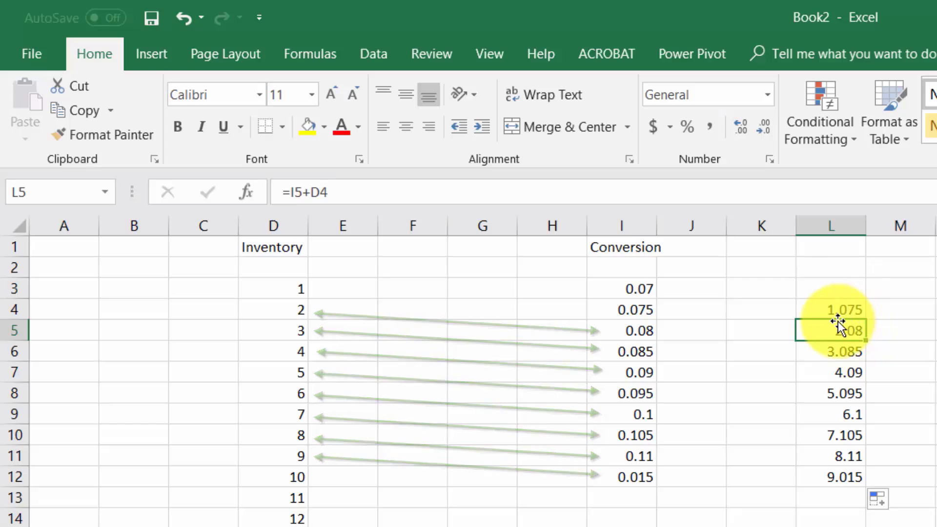
drag(838, 321, 638, 331)
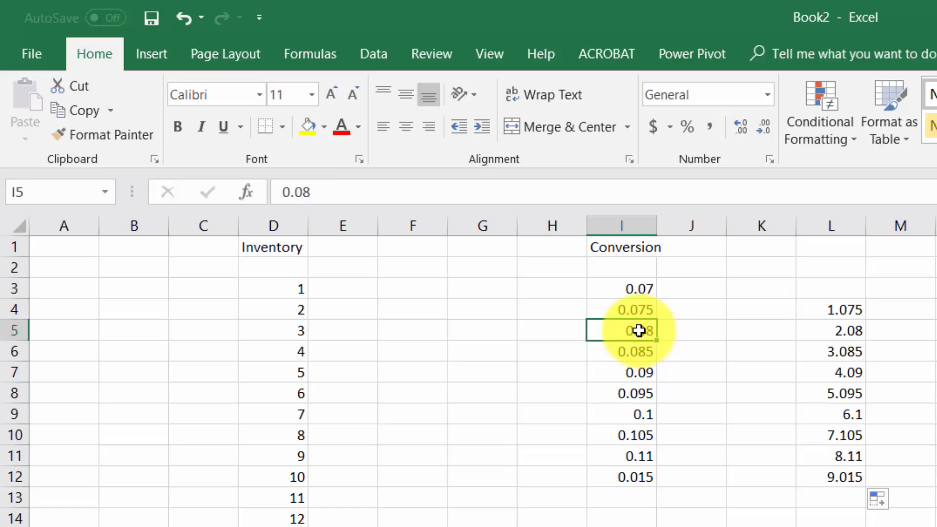
click(290, 306)
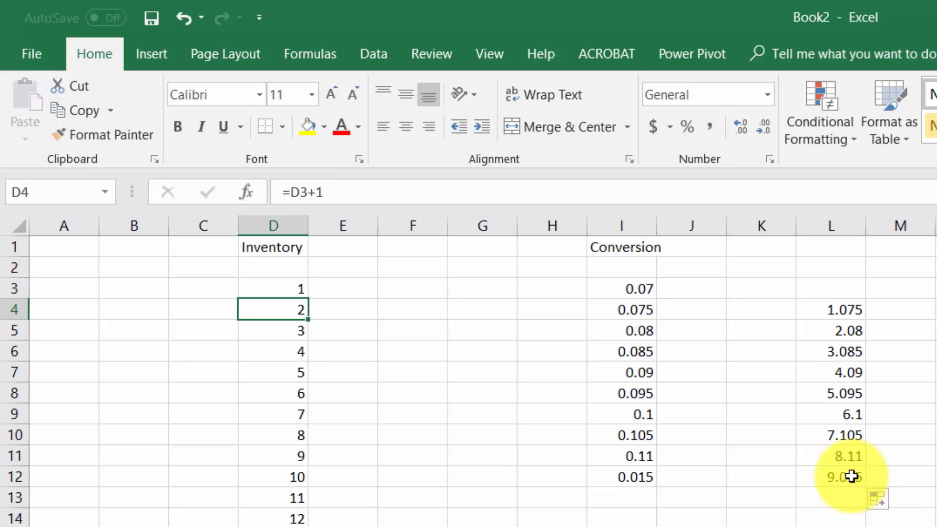
click(849, 308)
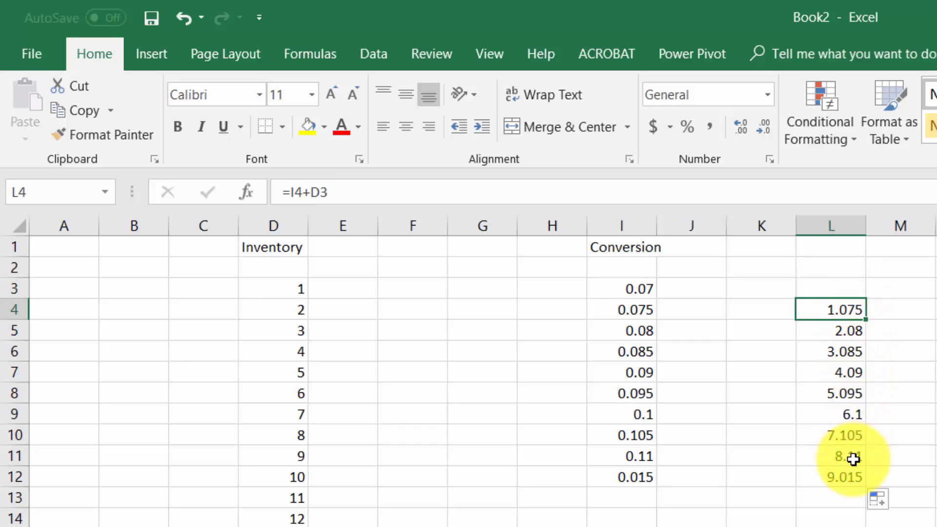
key(ctrl+z)
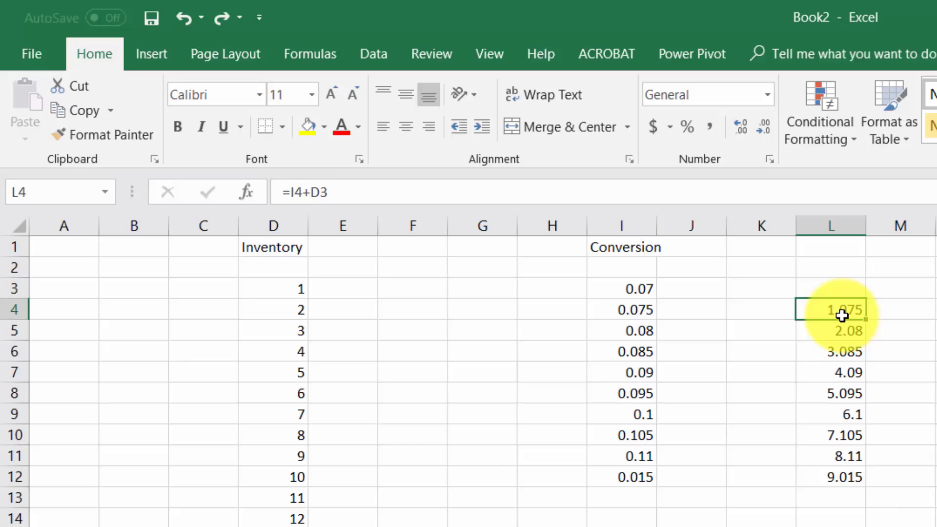